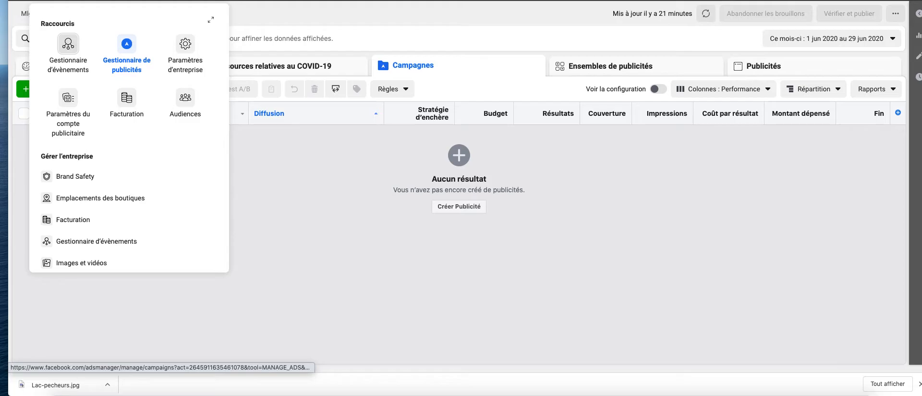
# - Create a new campaign with Conversions as its marketing objective
pyautogui.click(300, 206)
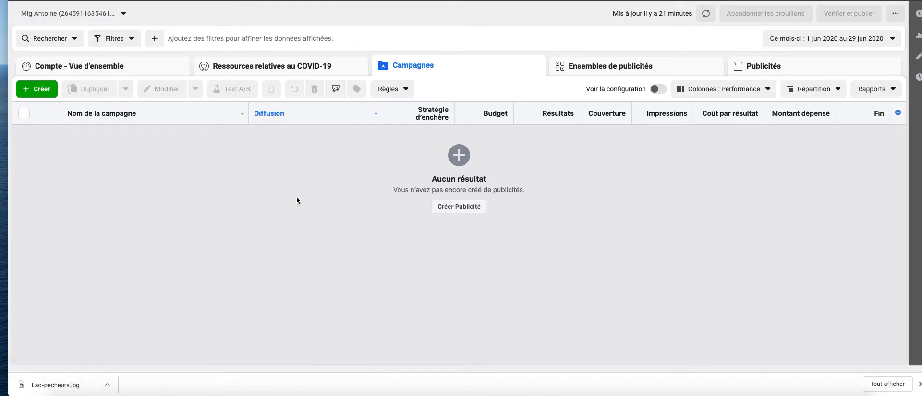
pyautogui.click(37, 89)
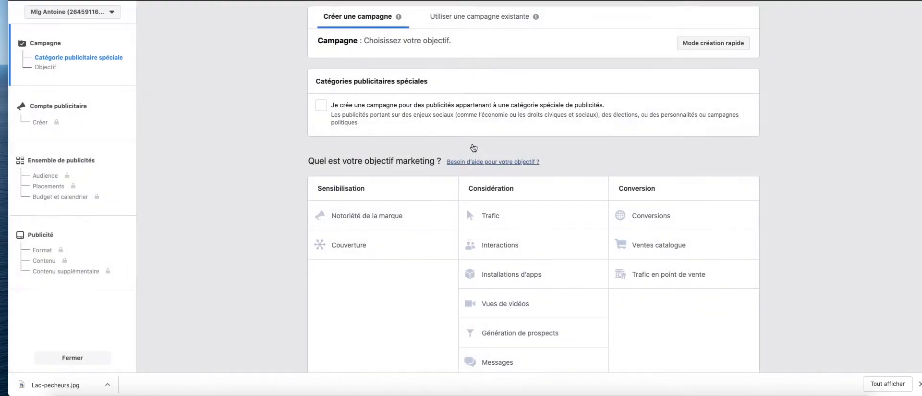
pyautogui.click(659, 215)
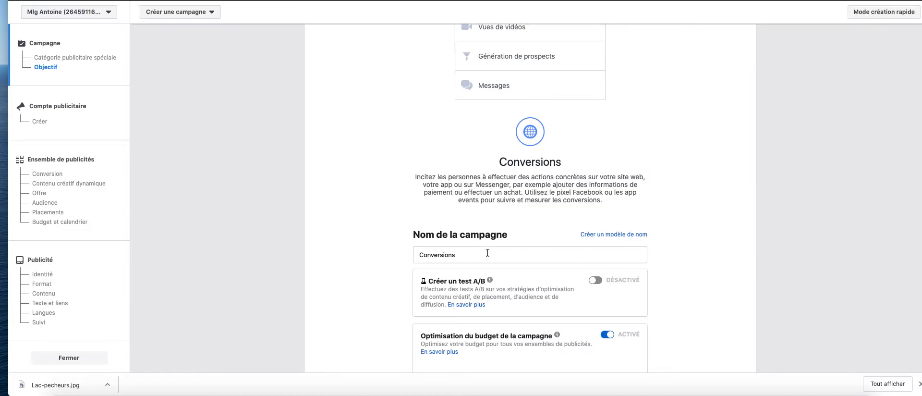
# - Name the campaign "Campagne LEAD"
pyautogui.scroll(-3, 555, 297)
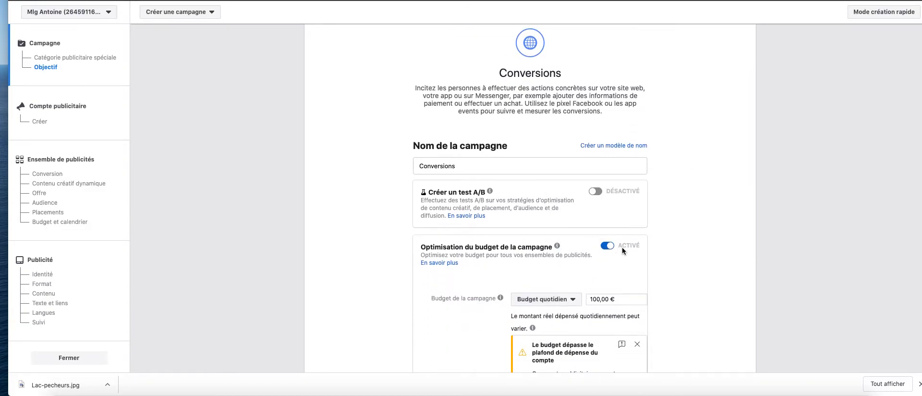
pyautogui.click(459, 166)
pyautogui.doubleClick(449, 165)
pyautogui.write('Campagne LEAD')
pyautogui.click(690, 224)
pyautogui.scroll(-3, 669, 290)
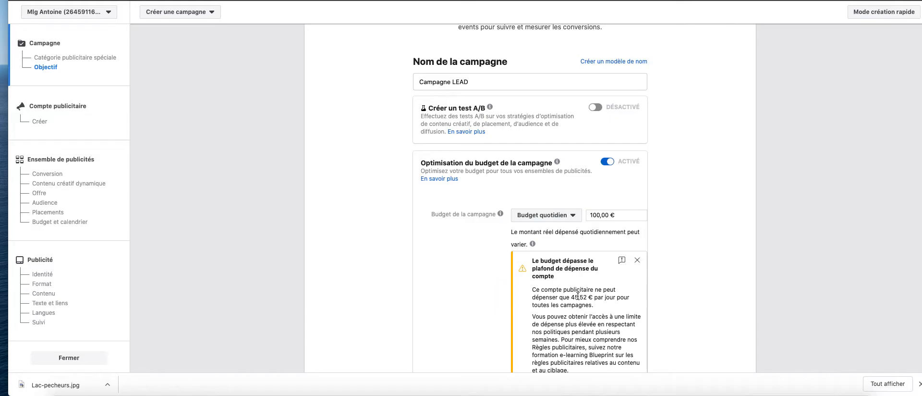
# - Set the campaign's daily budget to 45 € and continue through the ad account setup to the ad set
pyautogui.moveTo(574, 295); pyautogui.dragTo(587, 296)
pyautogui.scroll(-1, 597, 298)
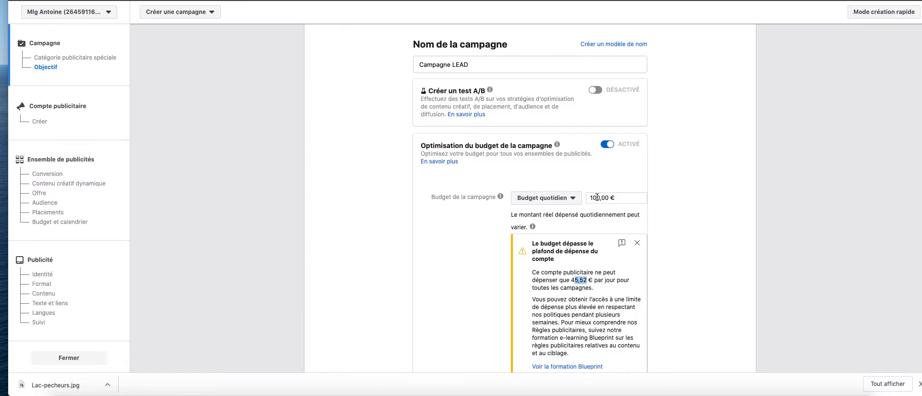
pyautogui.moveTo(597, 197); pyautogui.dragTo(590, 197)
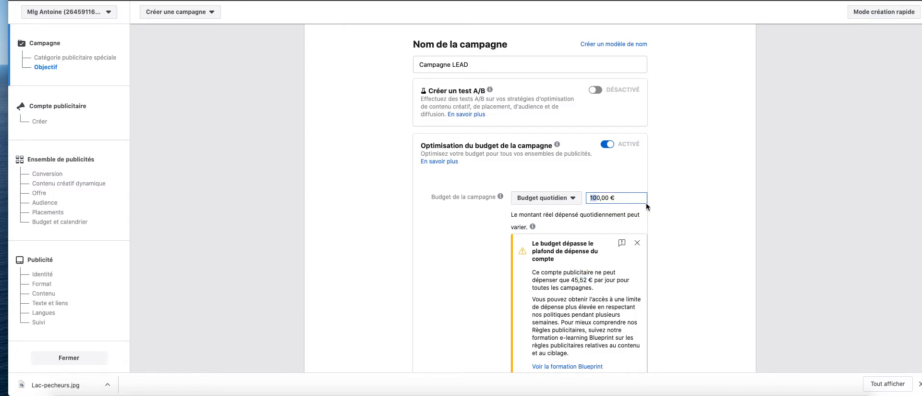
pyautogui.press('Right')
pyautogui.press('Right')
pyautogui.press('BackSpace')
pyautogui.press('BackSpace')
pyautogui.press('BackSpace')
pyautogui.write('45')
pyautogui.click(685, 168)
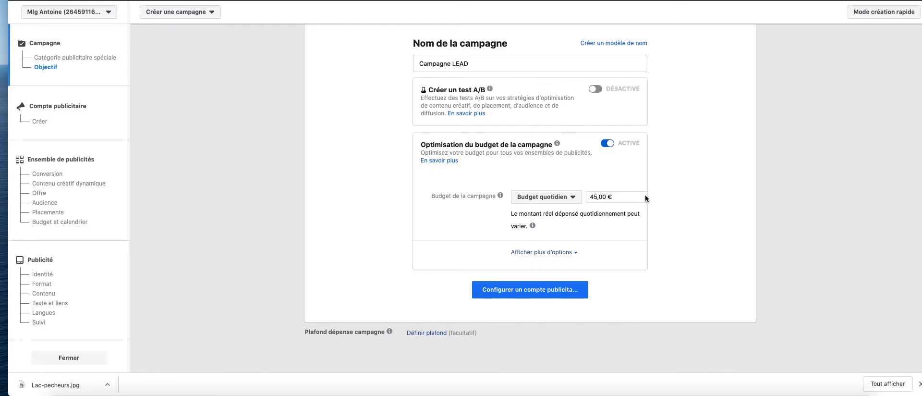
pyautogui.click(512, 290)
pyautogui.click(727, 241)
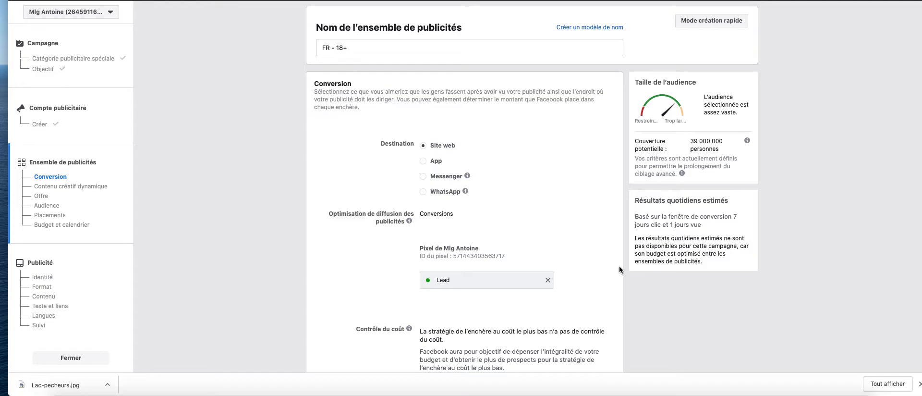
# - Clear the pixel's conversion event and select the active Lead event again
pyautogui.scroll(-2, 662, 282)
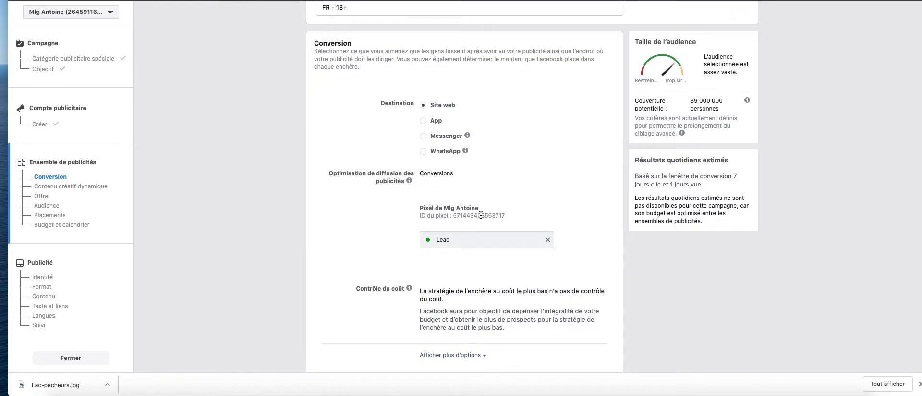
pyautogui.moveTo(495, 215); pyautogui.dragTo(504, 215)
pyautogui.click(547, 240)
pyautogui.click(470, 239)
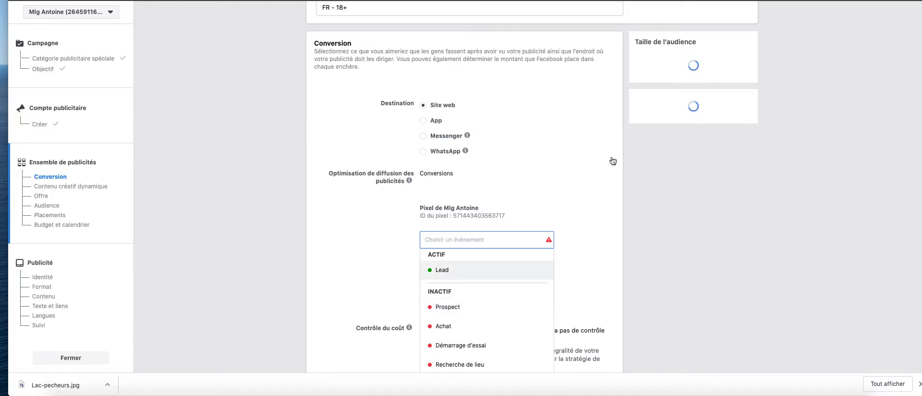
pyautogui.click(506, 223)
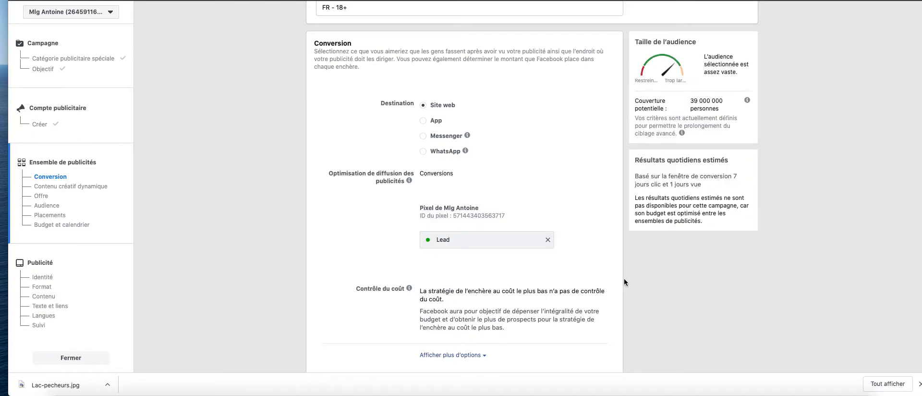
# - Turn on dynamic creative content for the ad set and accept its explanation
pyautogui.scroll(-1, 625, 279)
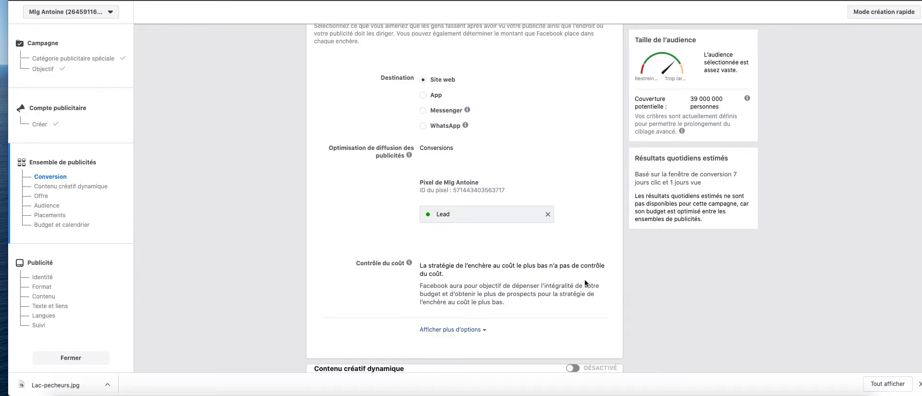
pyautogui.scroll(-3, 584, 280)
pyautogui.scroll(-5, 581, 286)
pyautogui.click(570, 166)
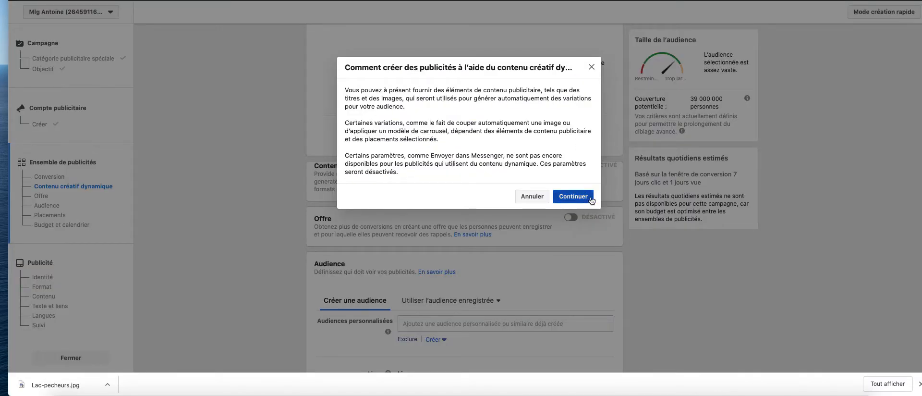
pyautogui.click(579, 198)
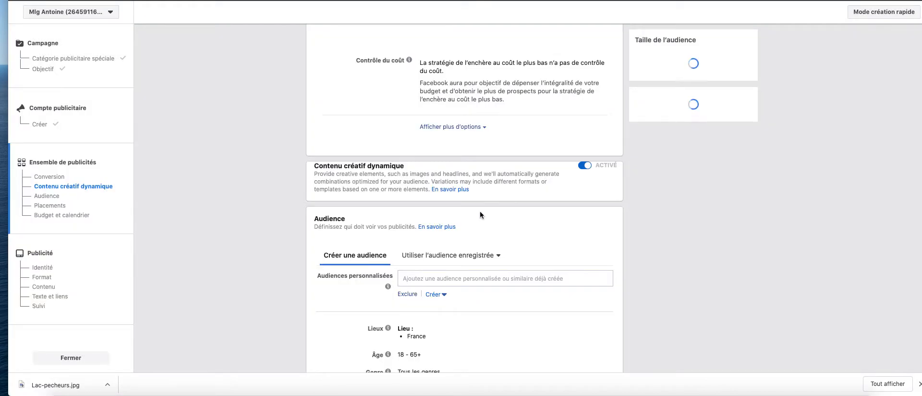
# - Expand the additional options in the Audience section to review languages and connections
pyautogui.scroll(-4, 481, 211)
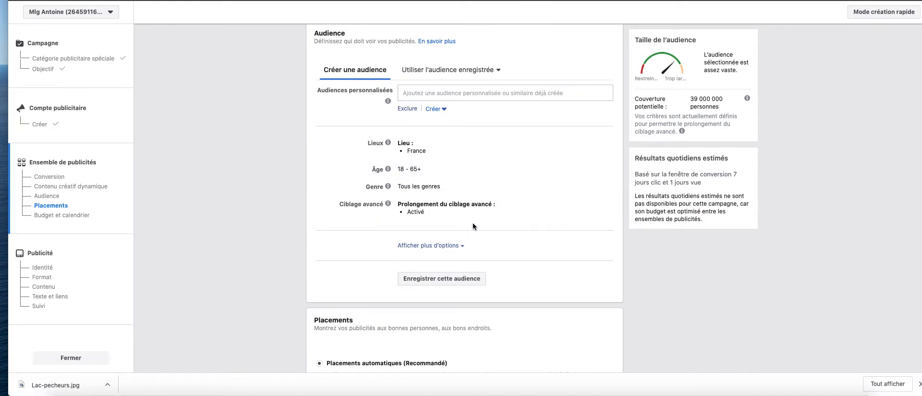
pyautogui.click(432, 244)
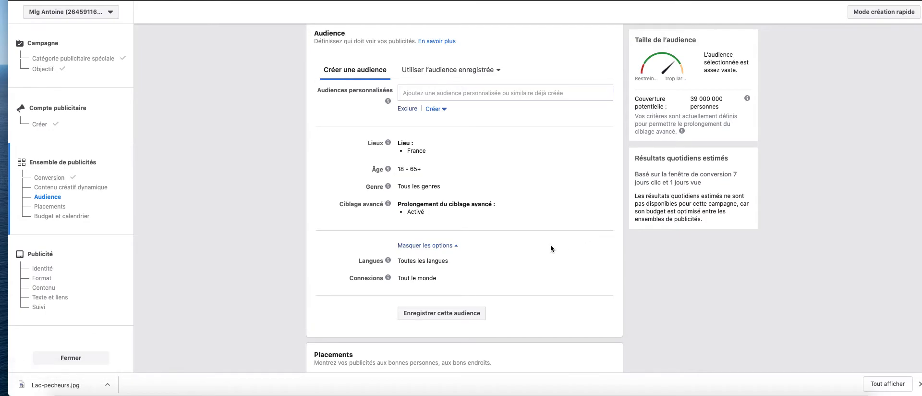
pyautogui.scroll(-1, 474, 264)
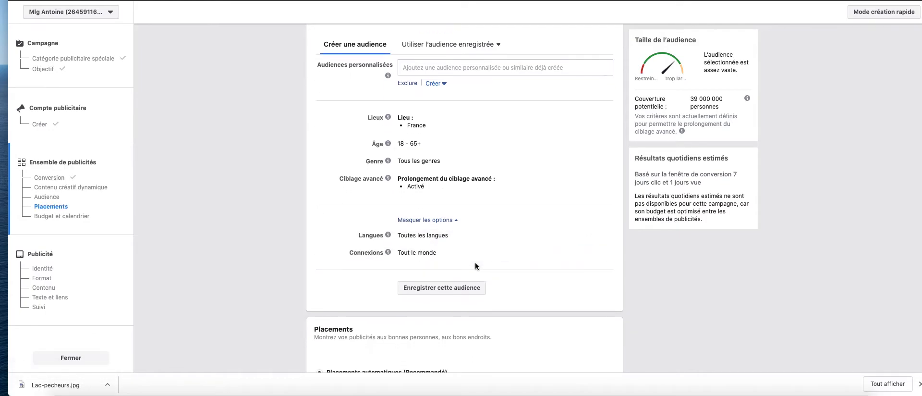
pyautogui.scroll(1, 475, 264)
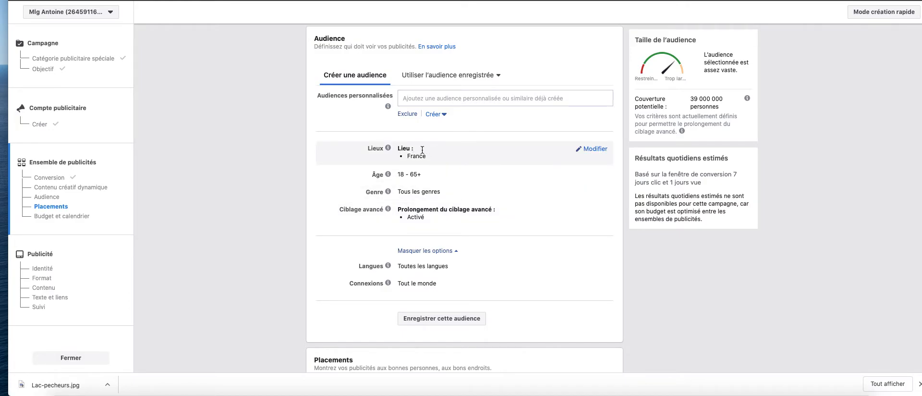
# - Change the audience location from France to the Pays de la Loire region
pyautogui.click(596, 150)
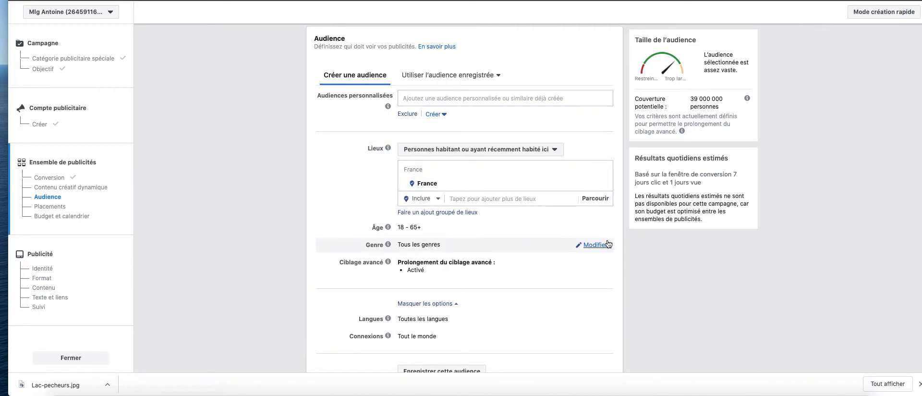
pyautogui.click(473, 199)
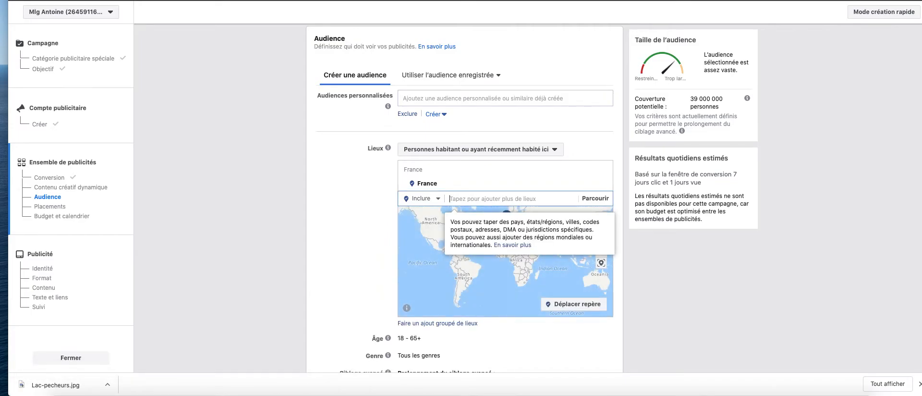
pyautogui.write('pays de la loire')
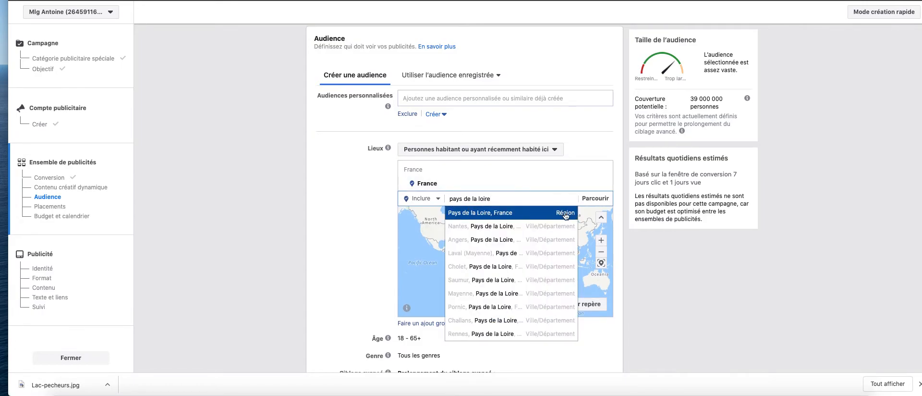
pyautogui.click(511, 216)
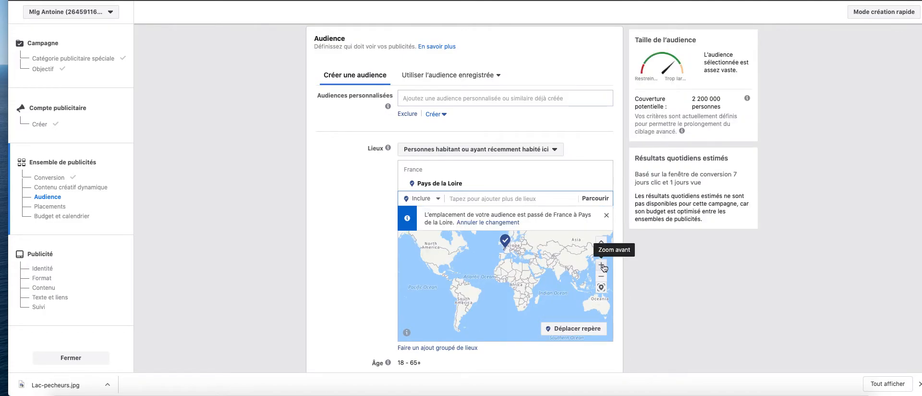
# - Examine on the location map which part of France the Pays de la Loire targeting covers
pyautogui.click(602, 266)
pyautogui.click(602, 266)
pyautogui.moveTo(545, 259); pyautogui.dragTo(528, 305)
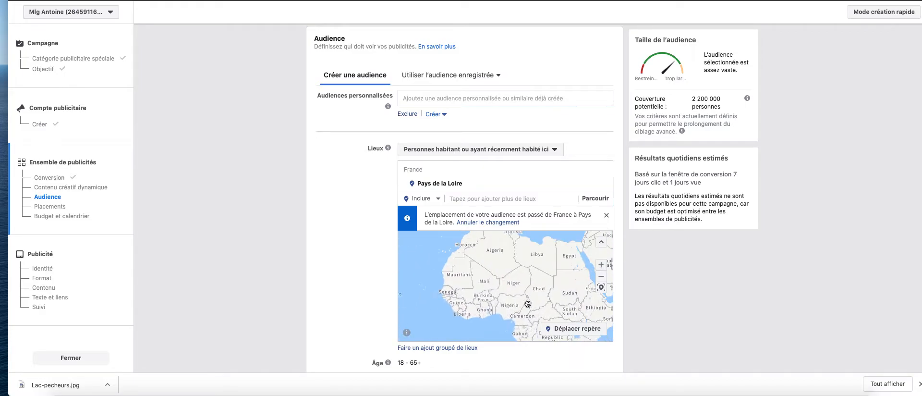
pyautogui.moveTo(539, 249); pyautogui.dragTo(536, 310)
pyautogui.moveTo(530, 261); pyautogui.dragTo(532, 293)
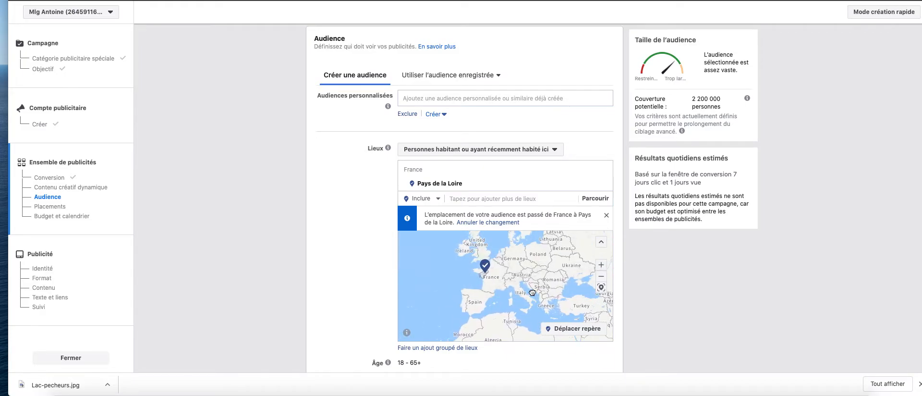
pyautogui.click(602, 266)
pyautogui.click(602, 266)
pyautogui.moveTo(472, 255); pyautogui.dragTo(508, 267)
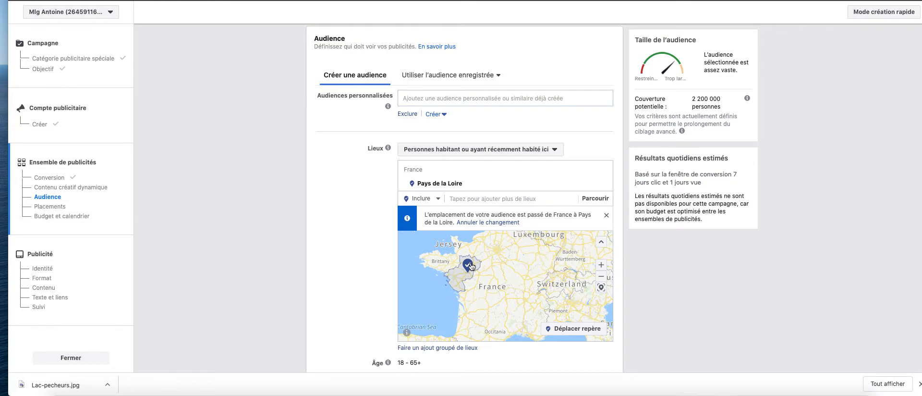
# - Search the locations for "mayenne" and remove Pays de la Loire from the audience
pyautogui.click(473, 196)
pyautogui.write('mayenne')
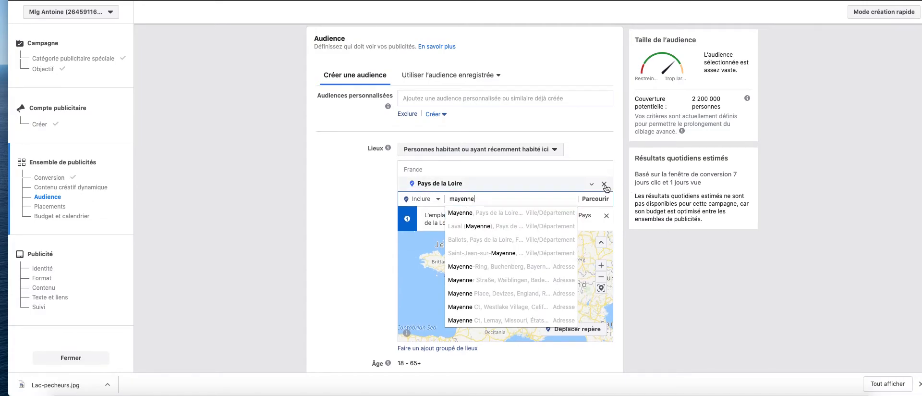
pyautogui.click(606, 184)
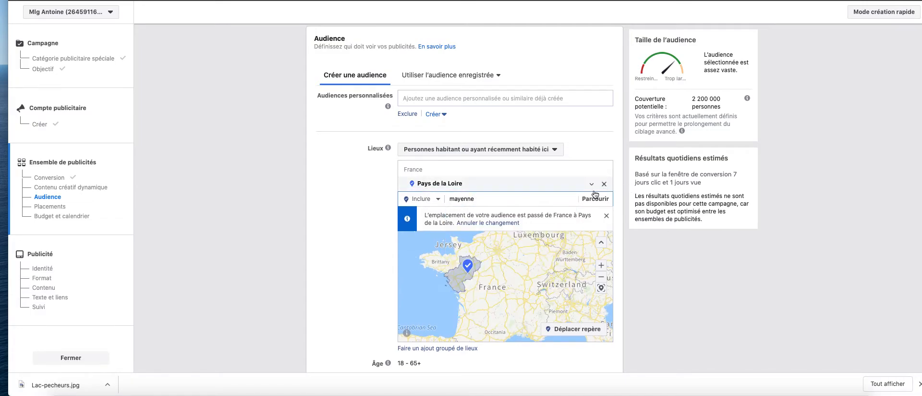
# - Look through the location suggestions for "mayenne" and clear the search
pyautogui.doubleClick(502, 201)
pyautogui.write('mayenne')
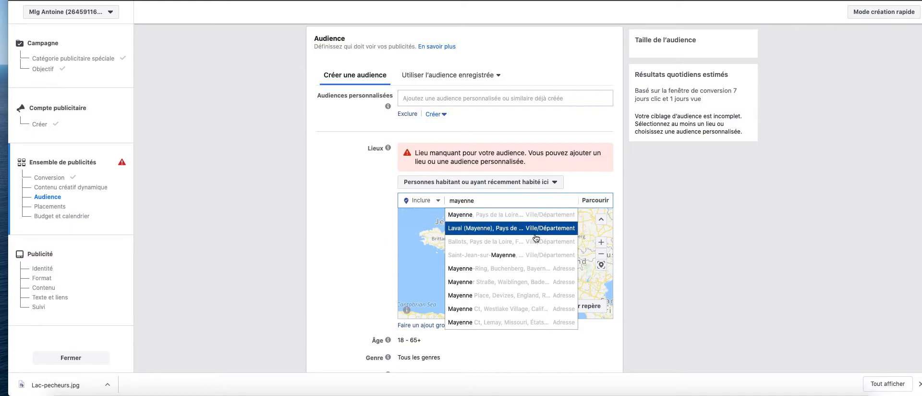
pyautogui.scroll(-2, 535, 283)
pyautogui.scroll(2, 535, 283)
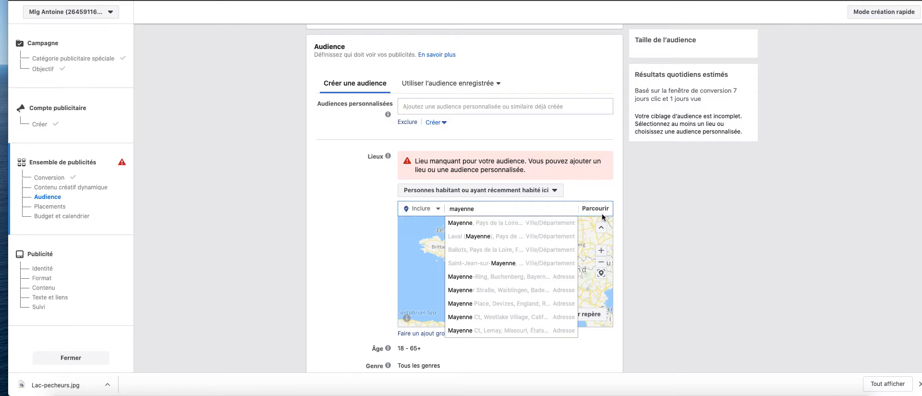
pyautogui.click(686, 221)
pyautogui.doubleClick(461, 208)
pyautogui.press('BackSpace')
pyautogui.click(691, 191)
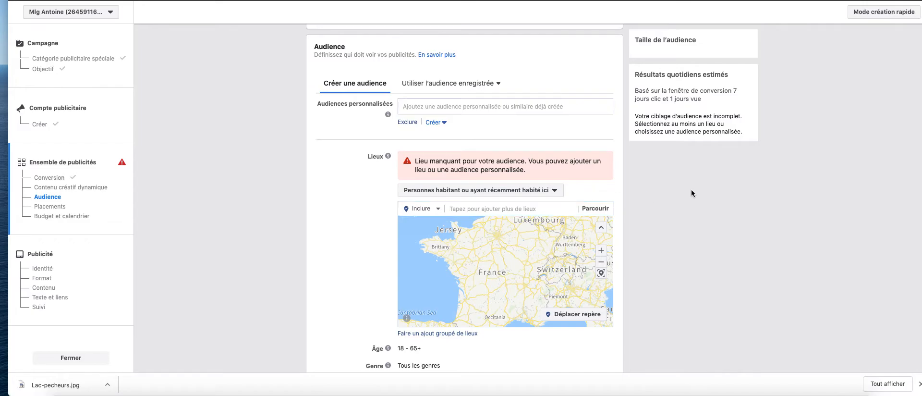
# - Set up a bulk location entry by postal codes with France as default country, and close it without adding any
pyautogui.scroll(-1, 659, 267)
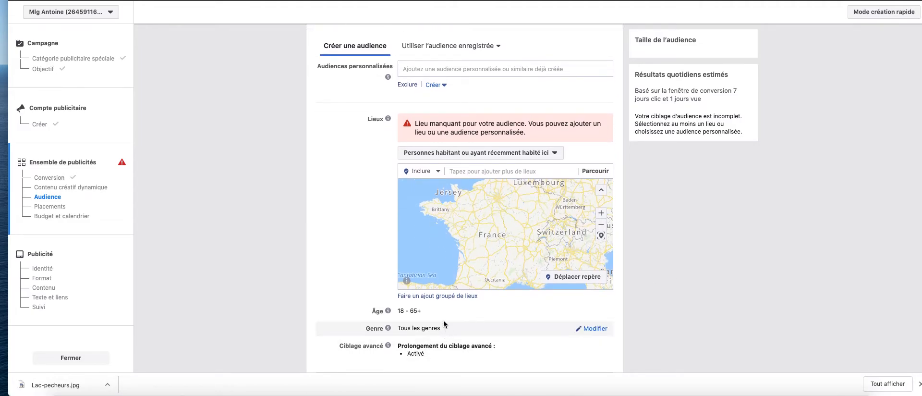
pyautogui.click(424, 297)
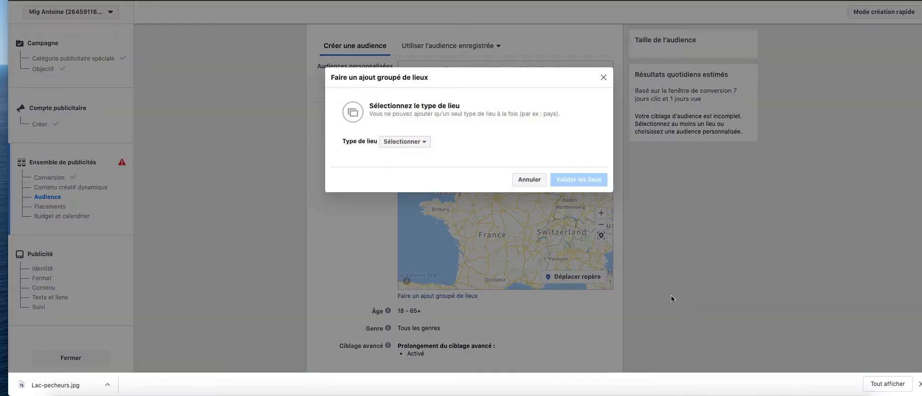
pyautogui.click(400, 142)
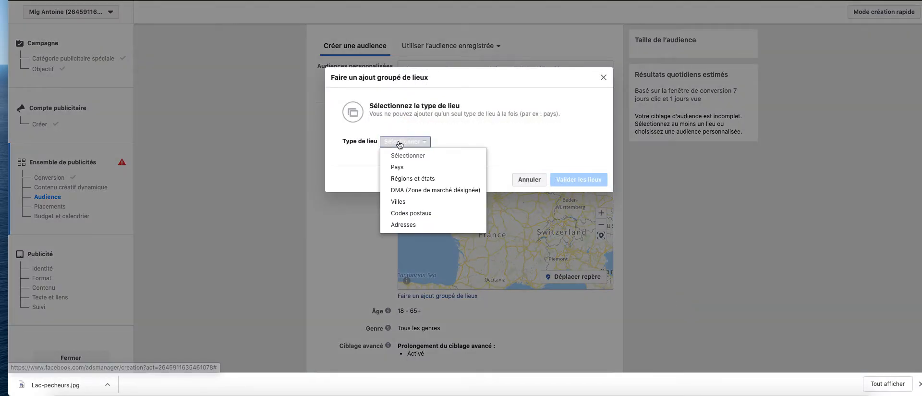
pyautogui.click(413, 213)
pyautogui.click(517, 112)
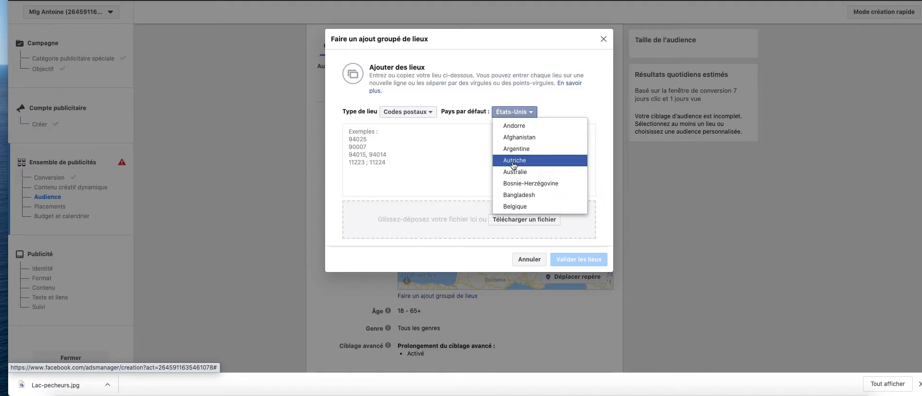
pyautogui.scroll(-1, 531, 164)
pyautogui.scroll(-5, 530, 163)
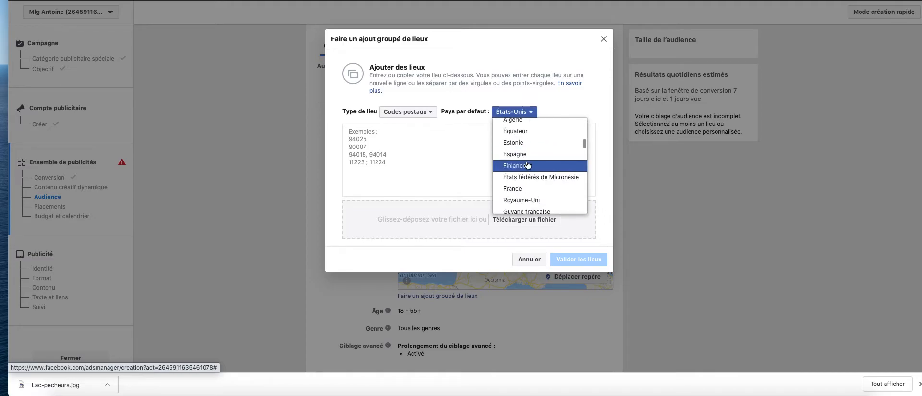
pyautogui.click(528, 190)
pyautogui.click(372, 129)
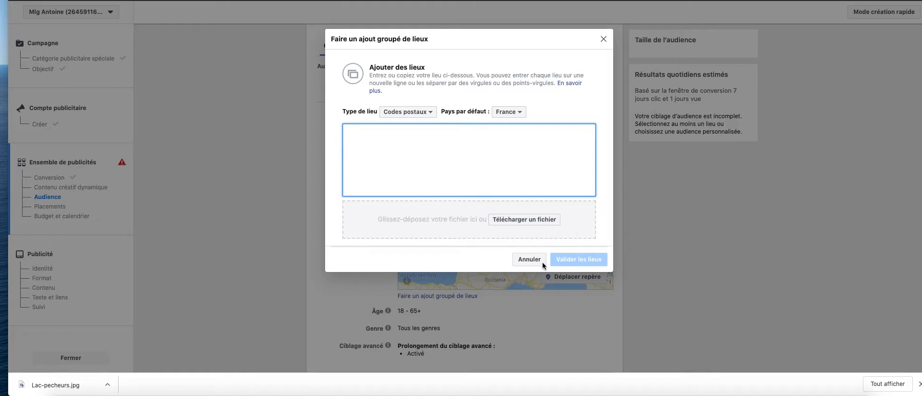
pyautogui.click(605, 41)
# - Review the remaining audience options, the placements and the schedule and spending controls of the ad set
pyautogui.scroll(-3, 720, 213)
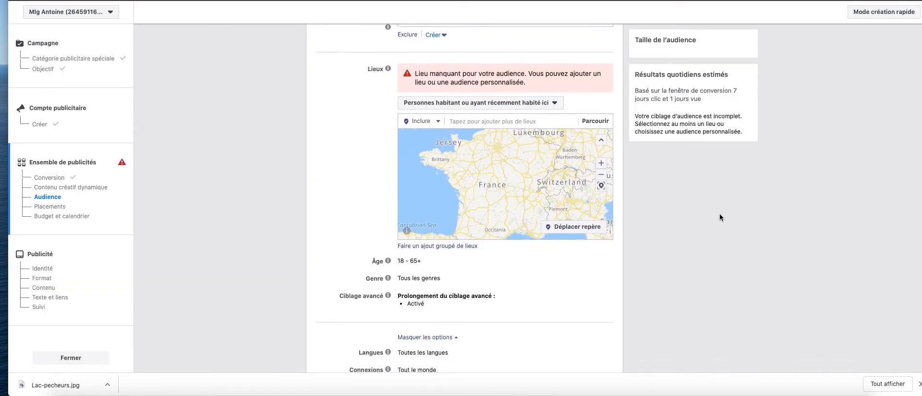
pyautogui.scroll(-2, 719, 214)
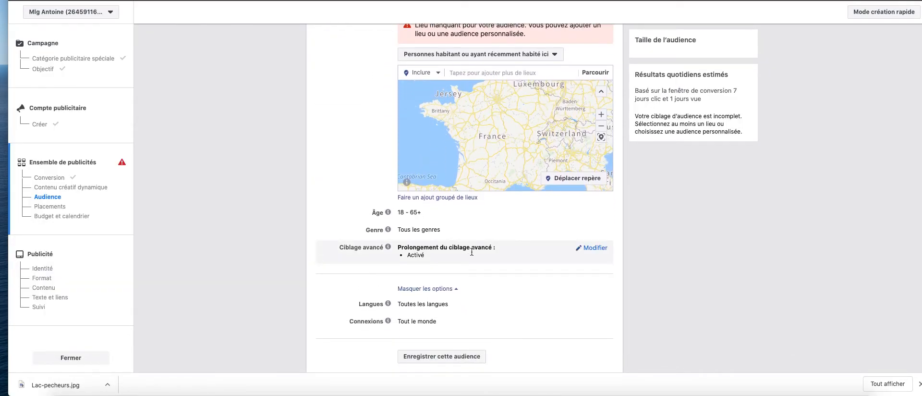
pyautogui.scroll(-1, 634, 258)
pyautogui.scroll(-3, 641, 255)
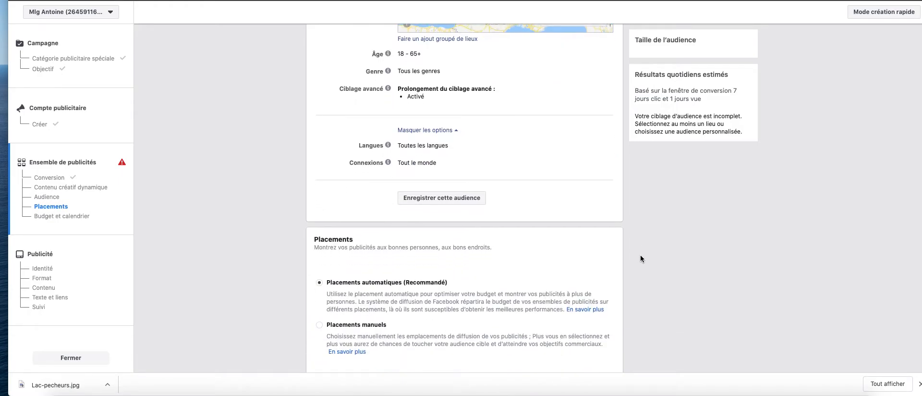
pyautogui.scroll(4, 644, 248)
pyautogui.scroll(1, 643, 249)
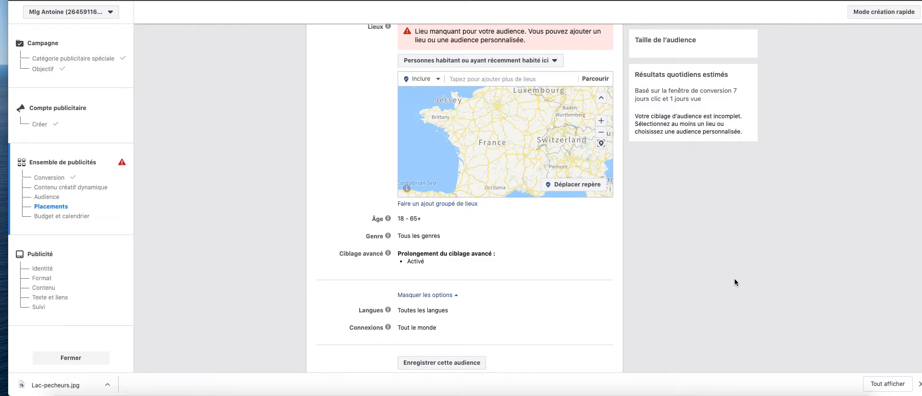
pyautogui.scroll(-10, 720, 296)
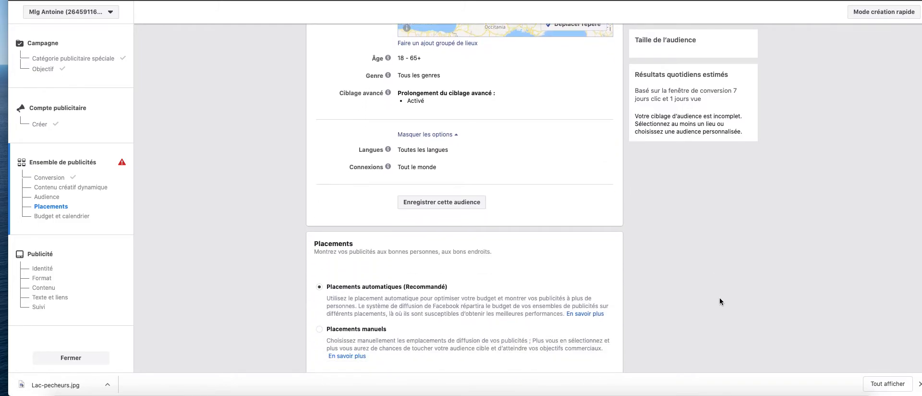
pyautogui.scroll(-1, 721, 300)
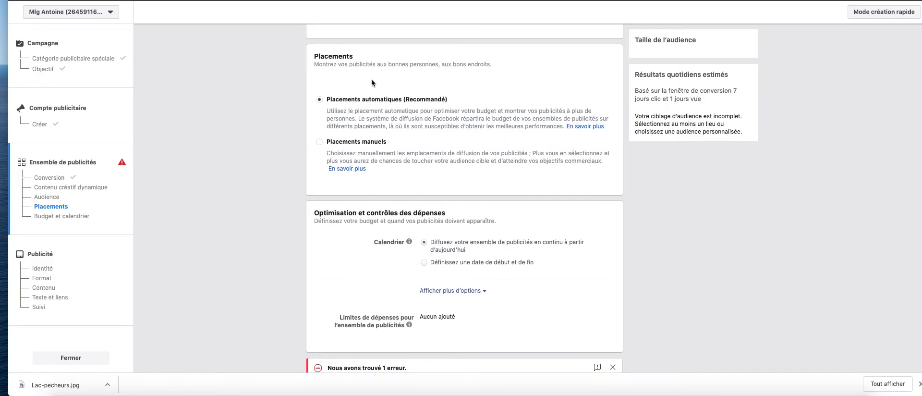
pyautogui.scroll(-2, 480, 229)
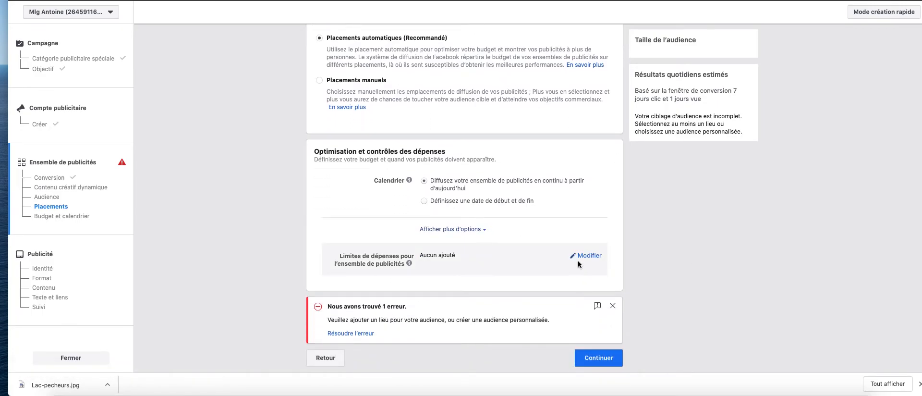
# - Add the Pays de la Loire region to the audience locations and continue to the ad setup
pyautogui.scroll(15, 576, 261)
pyautogui.scroll(-3, 576, 263)
pyautogui.click(478, 256)
pyautogui.write('pays de la loi')
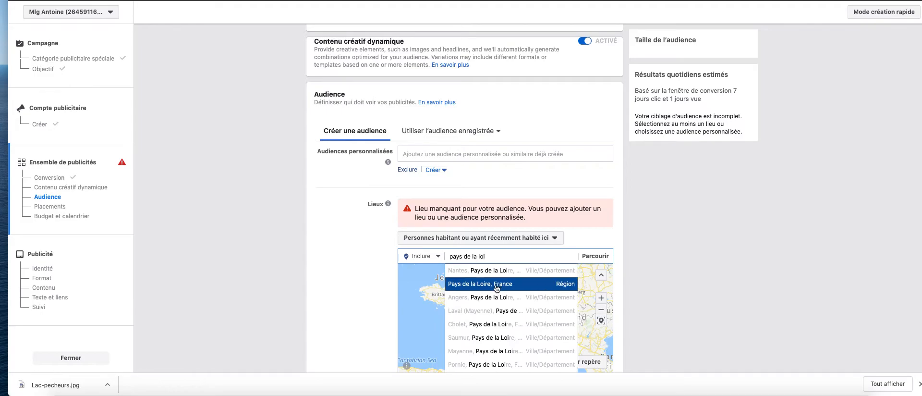
pyautogui.click(565, 284)
pyautogui.scroll(-8, 731, 330)
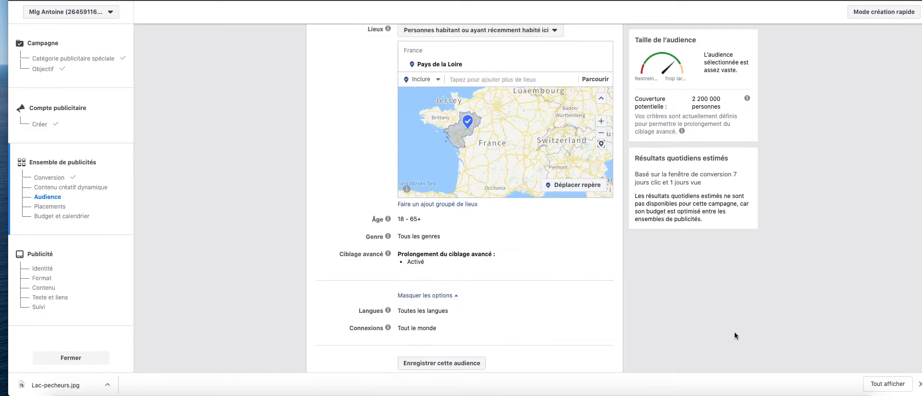
pyautogui.scroll(-3, 723, 321)
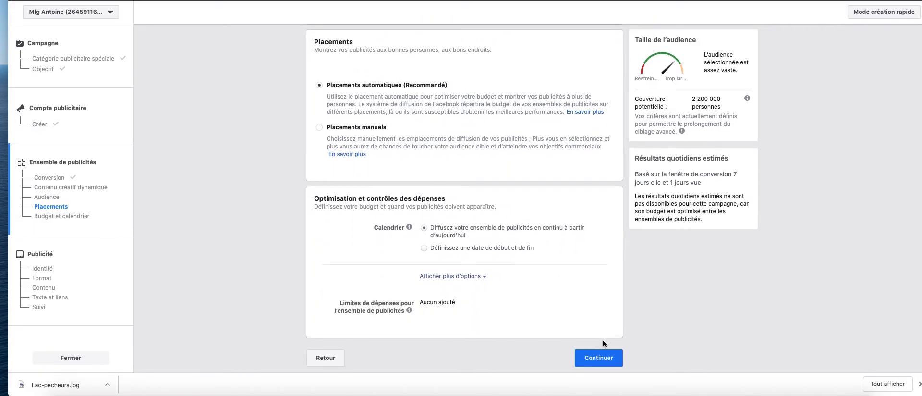
pyautogui.click(594, 358)
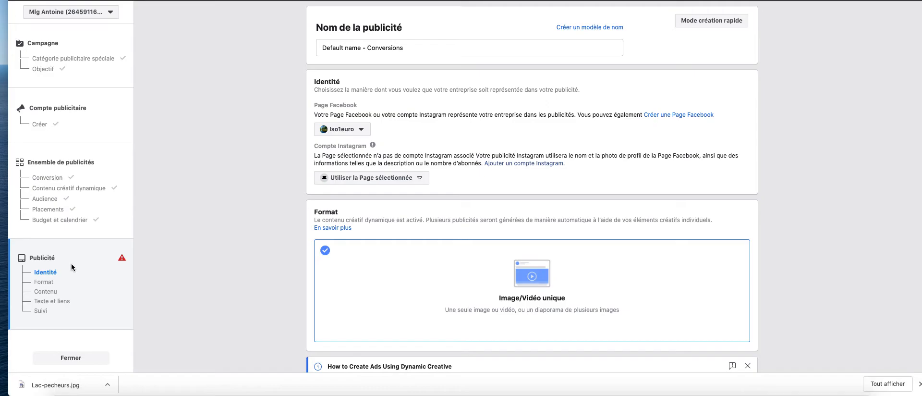
# - Name the ad "Pub 1"
pyautogui.scroll(-3, 96, 267)
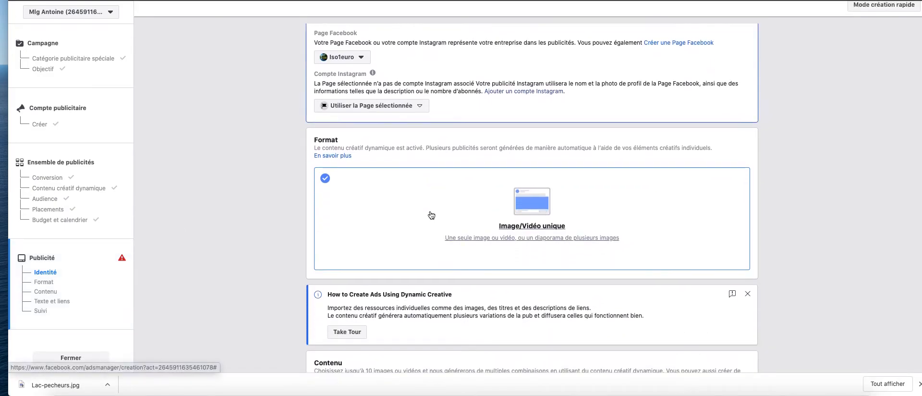
pyautogui.scroll(3, 429, 214)
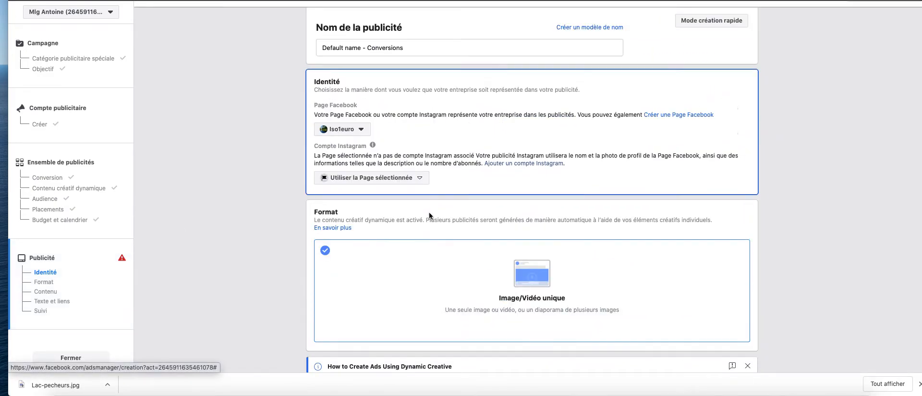
pyautogui.tripleClick(365, 48)
pyautogui.write('Pub 1')
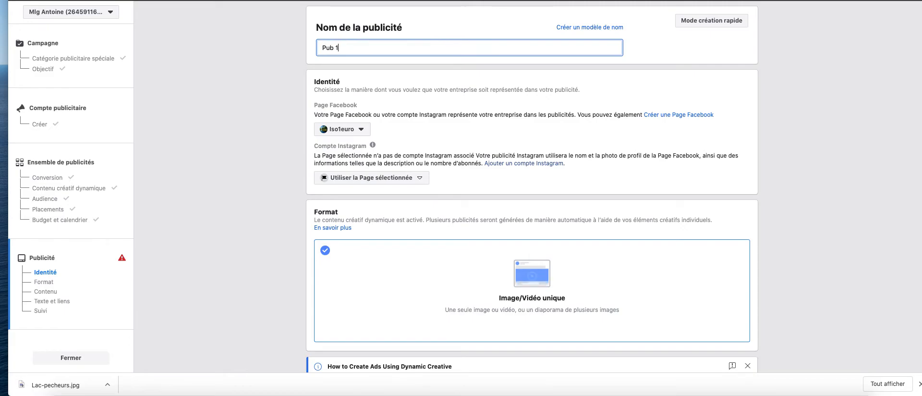
pyautogui.click(541, 115)
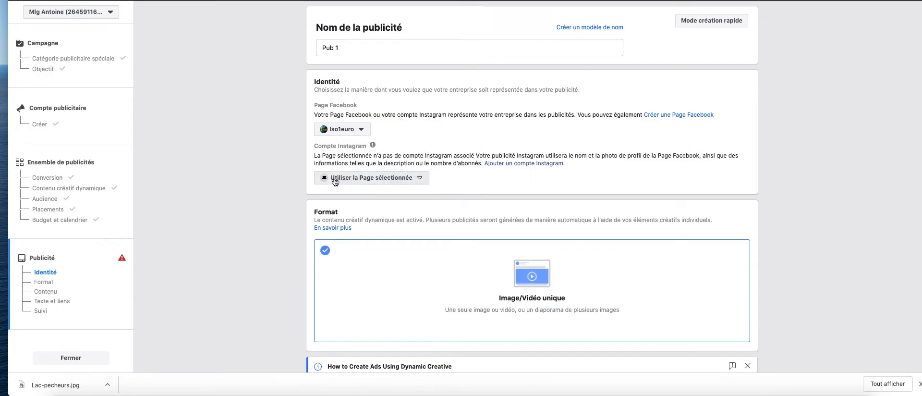
pyautogui.moveTo(355, 150)
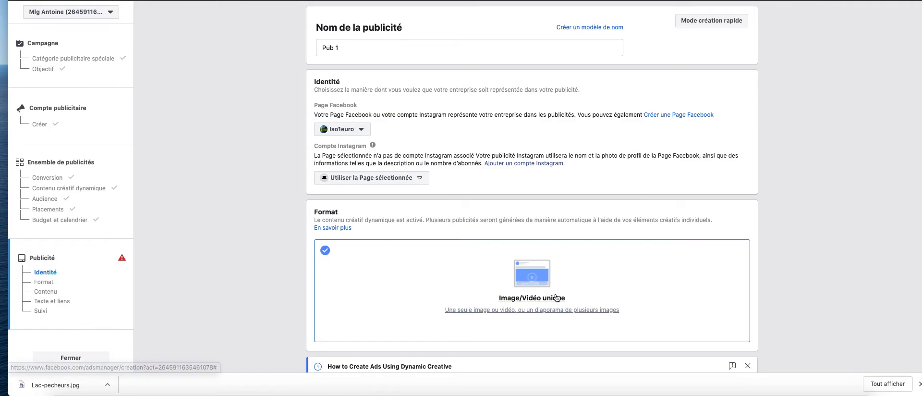
# - Review the ad's format, content, and text and links sections for the dynamic creative
pyautogui.scroll(-5, 556, 299)
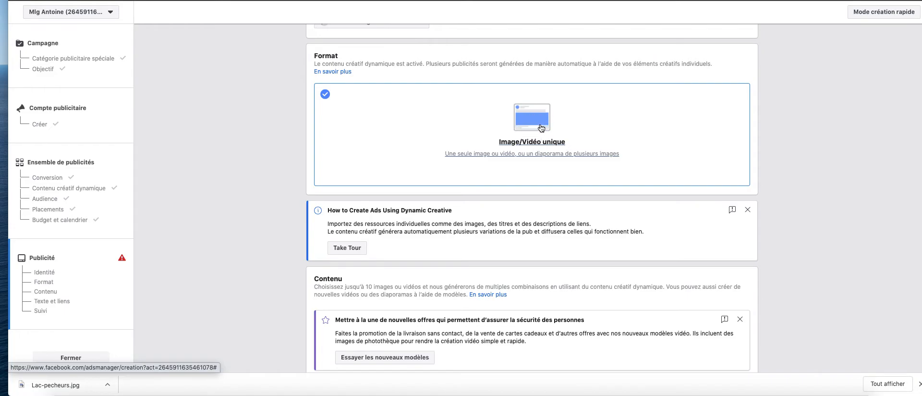
pyautogui.scroll(-3, 597, 173)
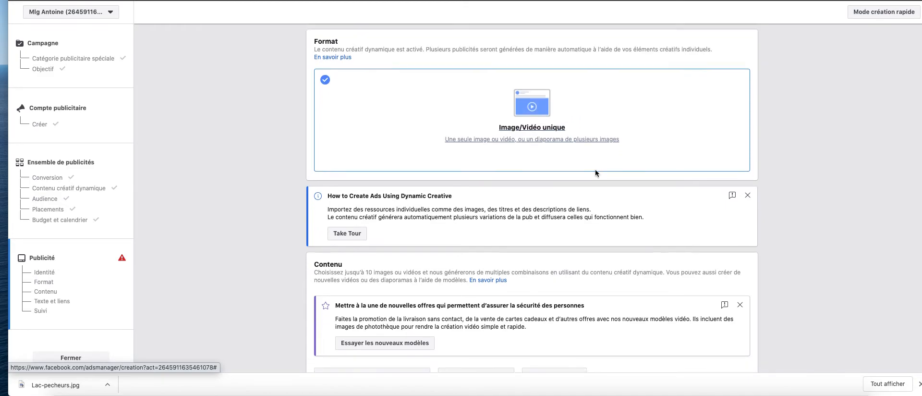
pyautogui.scroll(-1, 598, 168)
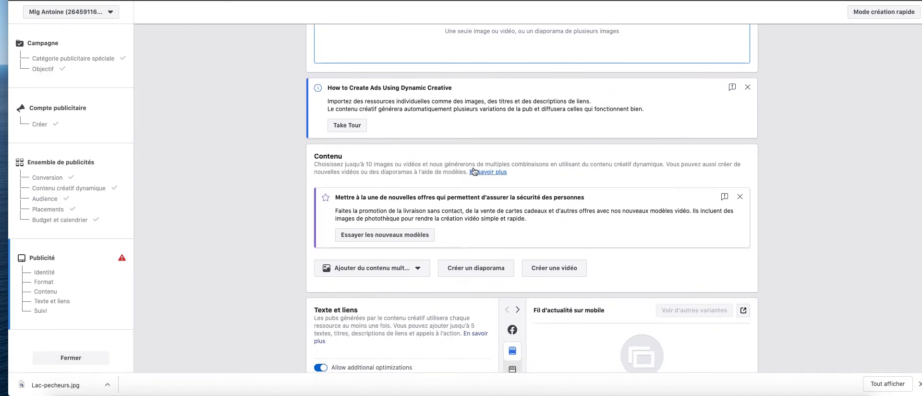
pyautogui.scroll(3, 483, 163)
pyautogui.scroll(-1, 483, 165)
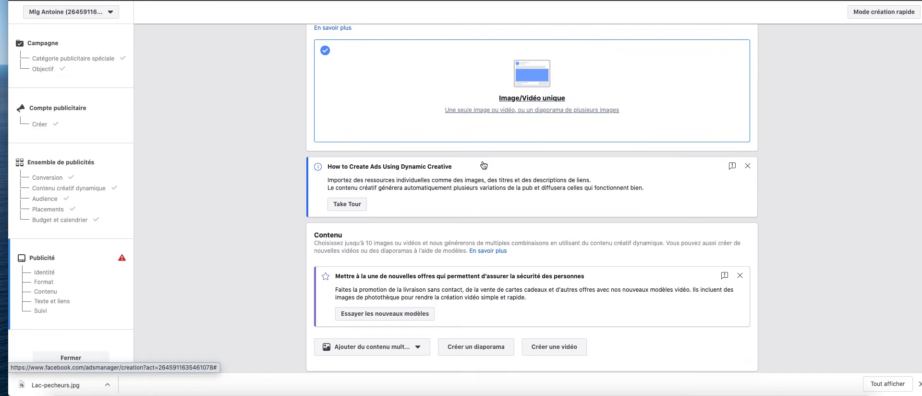
pyautogui.scroll(-3, 483, 161)
pyautogui.scroll(-3, 500, 170)
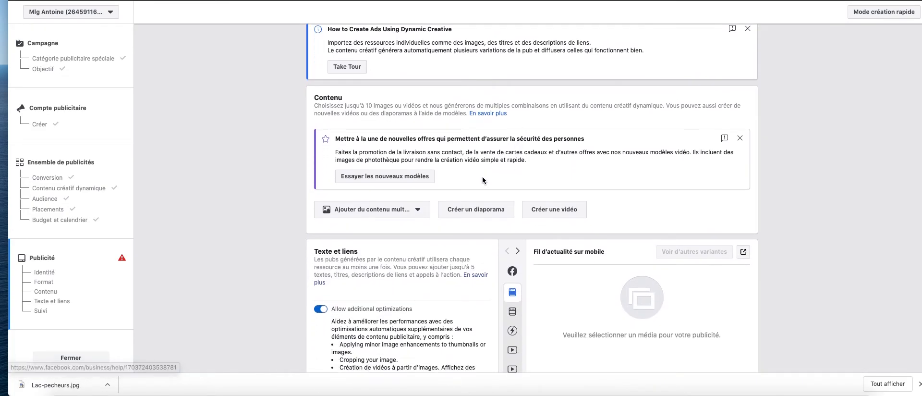
pyautogui.scroll(3, 425, 166)
pyautogui.scroll(-8, 425, 168)
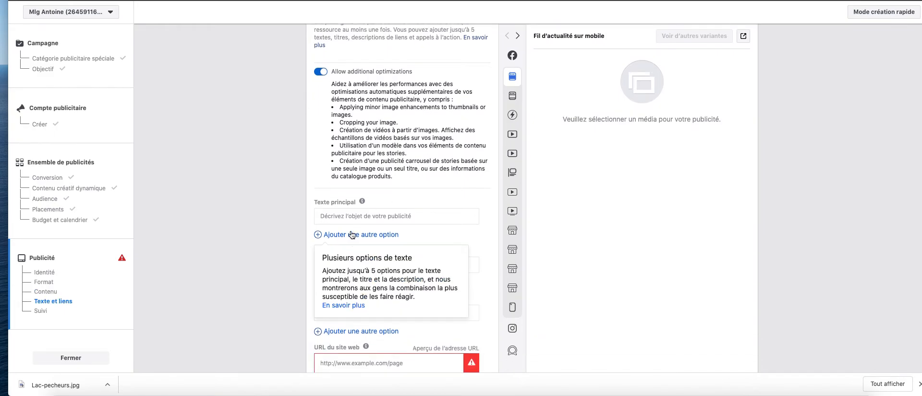
pyautogui.scroll(12, 437, 199)
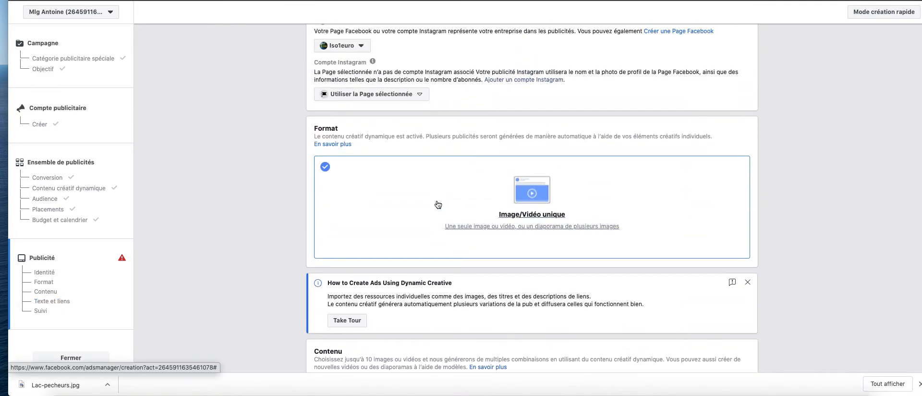
pyautogui.scroll(-1, 537, 205)
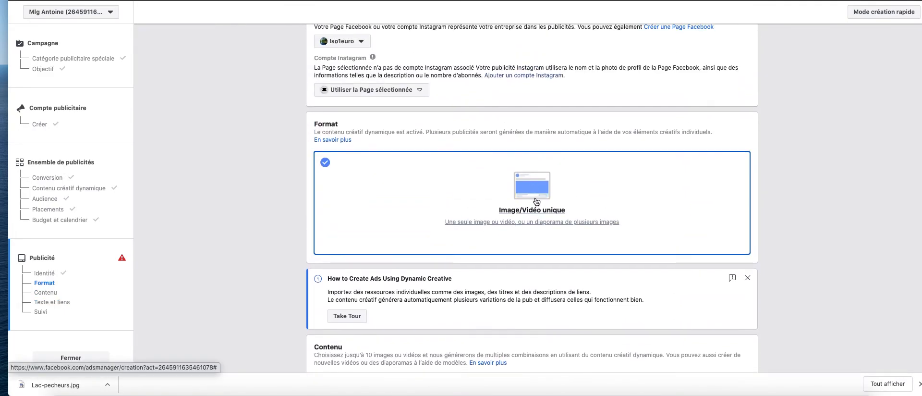
pyautogui.scroll(-1, 530, 197)
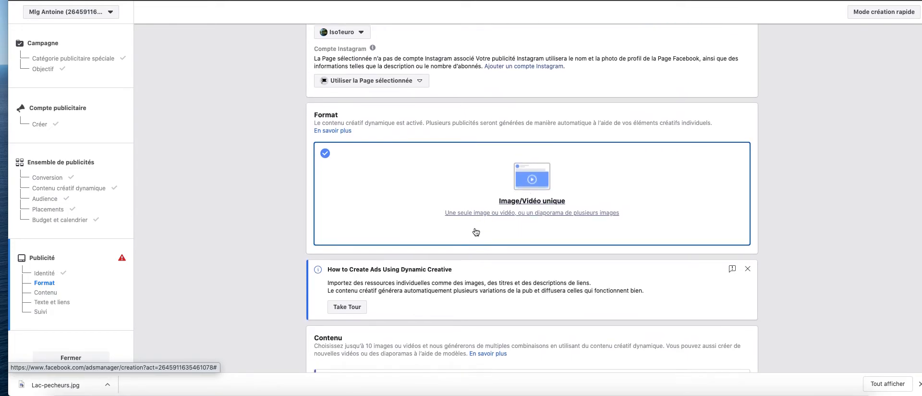
# - Add the Lac-pecheurs image from the account images to the ad's content
pyautogui.scroll(-5, 475, 227)
pyautogui.click(379, 273)
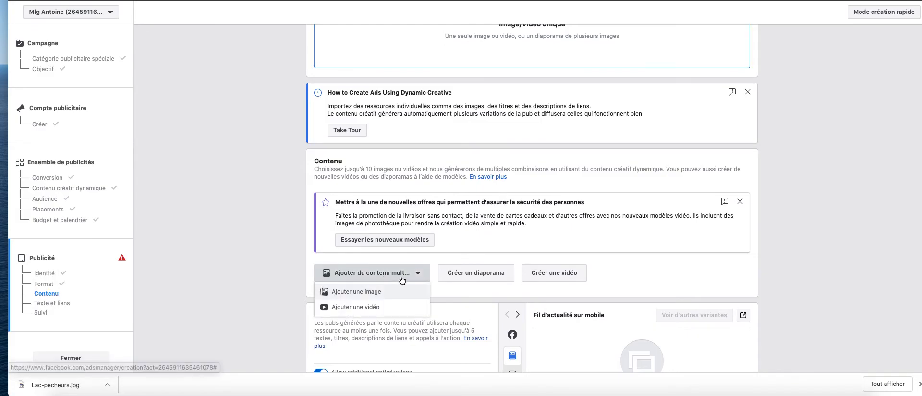
pyautogui.click(366, 293)
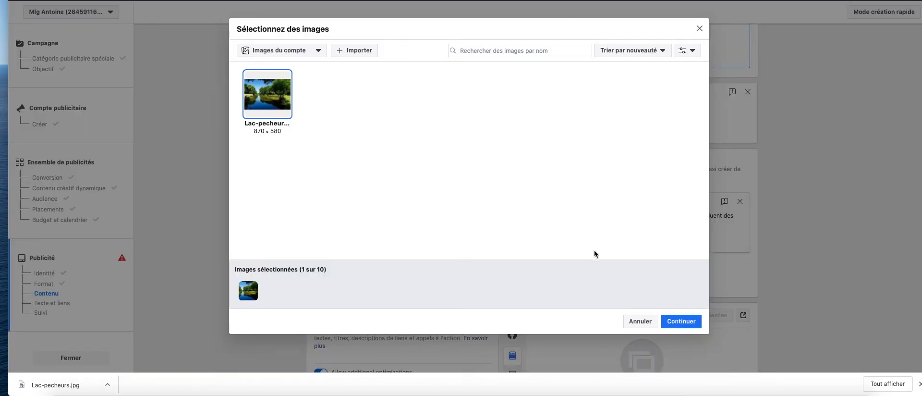
pyautogui.click(697, 321)
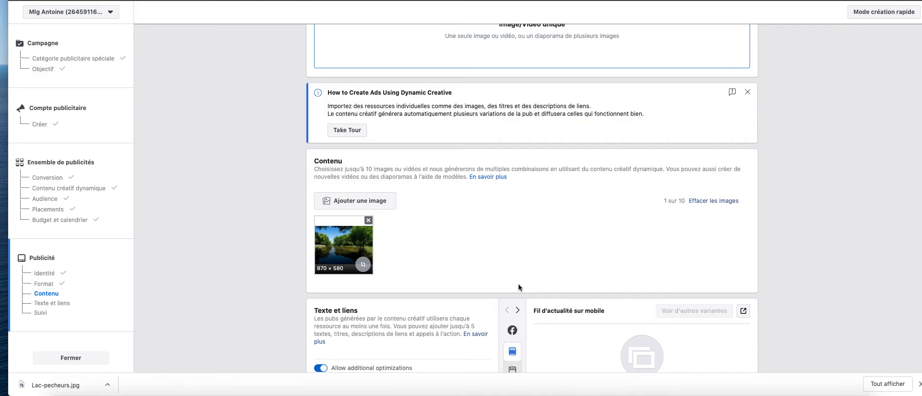
# - Crop the Lac-pecheurs image to a 580 × 580 square slightly left of its centre and apply the change
pyautogui.scroll(-2, 519, 287)
pyautogui.scroll(1, 518, 286)
pyautogui.click(364, 219)
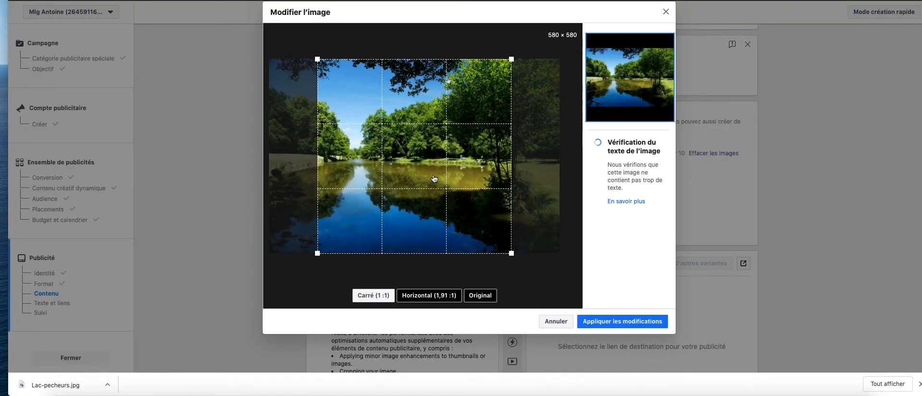
pyautogui.moveTo(453, 155)
pyautogui.mouseDown()
pyautogui.moveTo(409, 153)
pyautogui.moveTo(499, 154)
pyautogui.moveTo(430, 153)
pyautogui.moveTo(440, 152)
pyautogui.mouseUp()
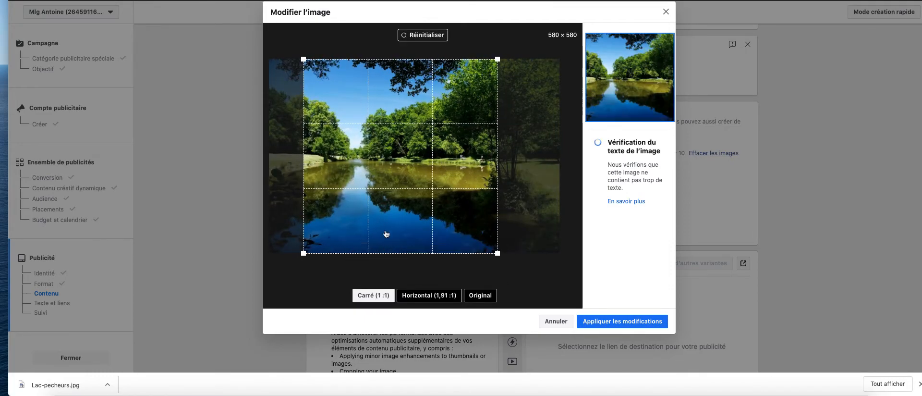
pyautogui.click(625, 319)
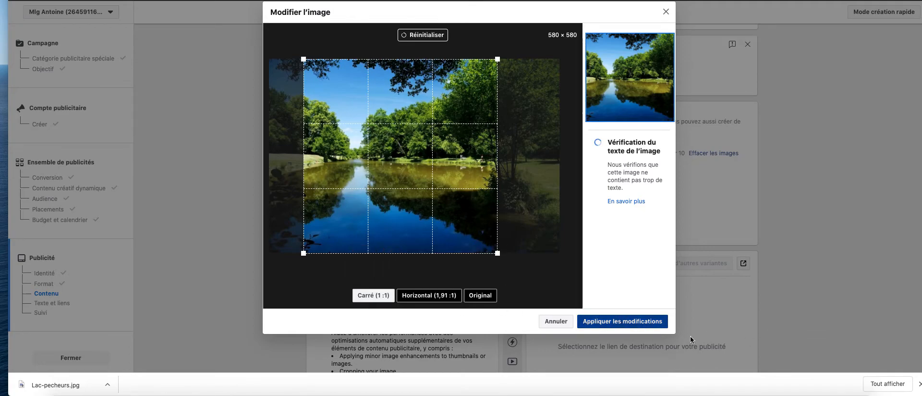
pyautogui.scroll(-4, 762, 309)
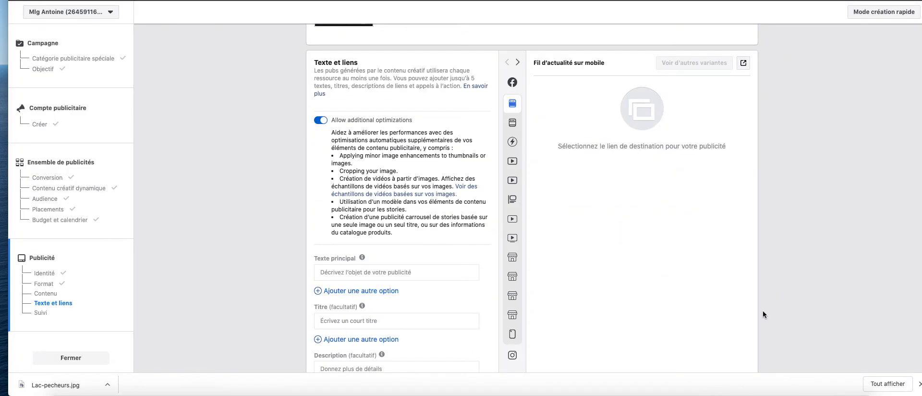
pyautogui.scroll(6, 762, 315)
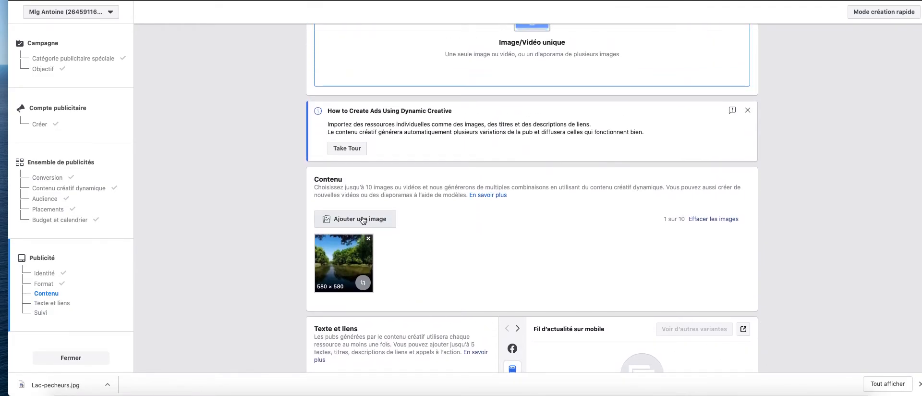
pyautogui.scroll(-1, 410, 234)
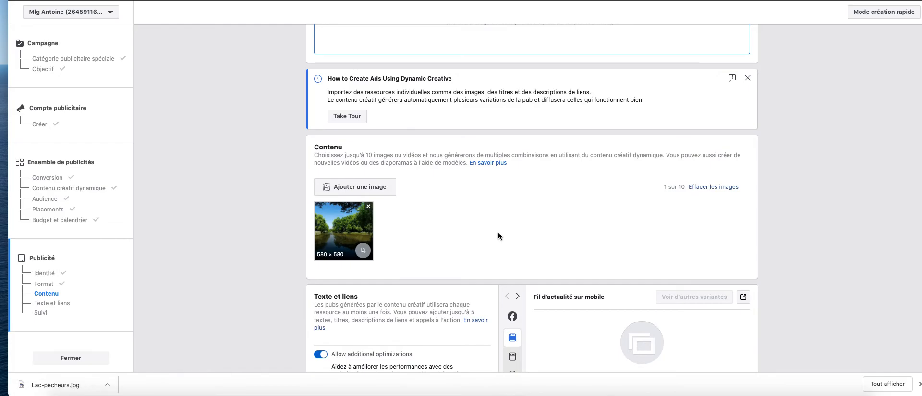
# - Enter "Isolation 1€" as the ad's primary text
pyautogui.scroll(-8, 498, 234)
pyautogui.scroll(-2, 510, 247)
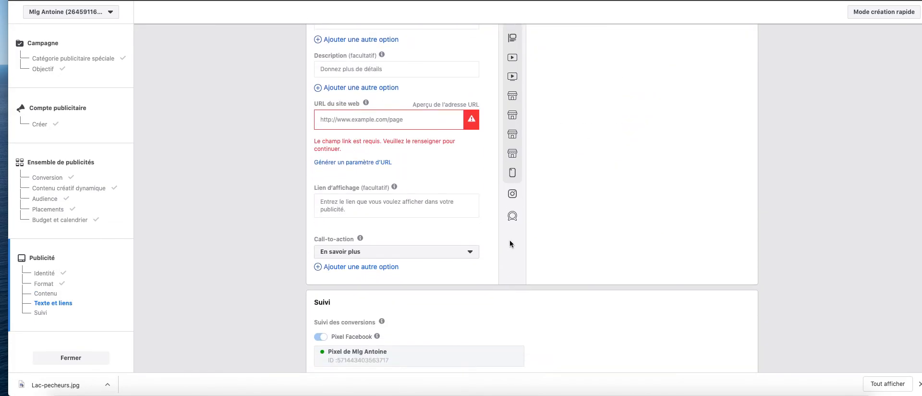
pyautogui.scroll(8, 488, 229)
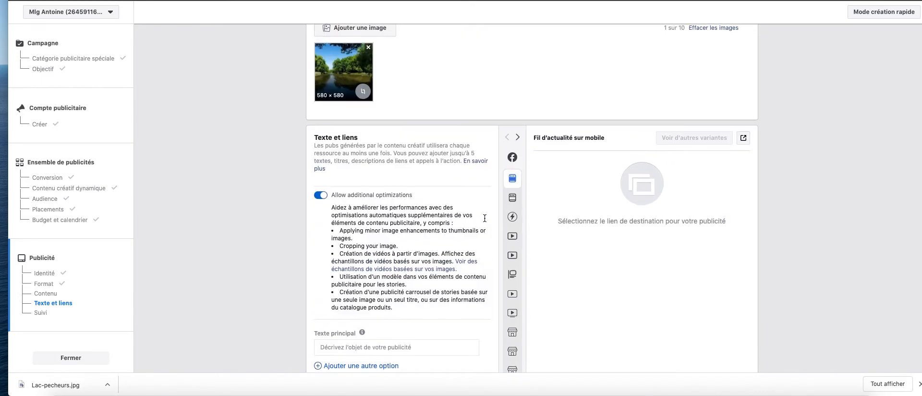
pyautogui.scroll(-1, 473, 224)
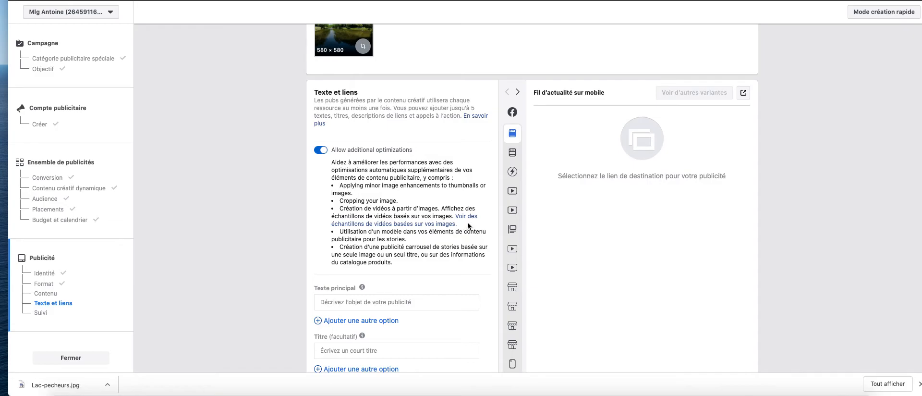
pyautogui.scroll(-2, 467, 224)
pyautogui.click(386, 224)
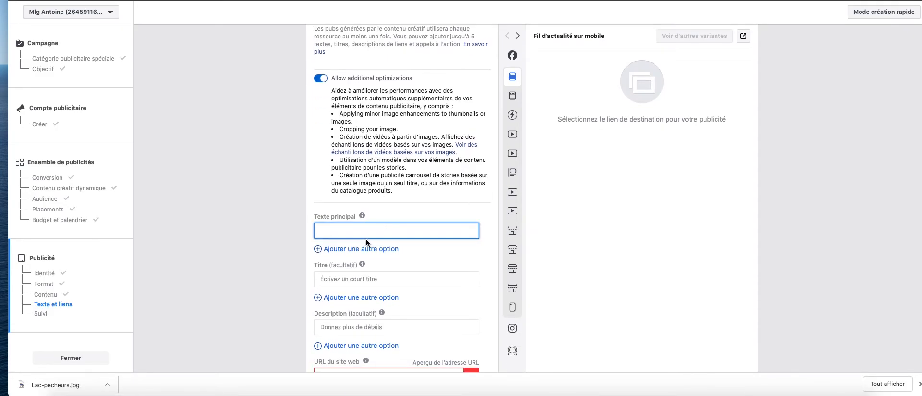
pyautogui.write('Isolation 1€')
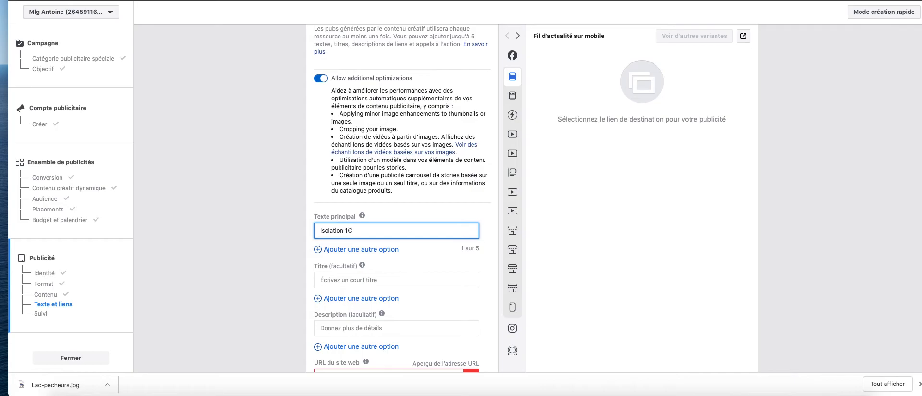
pyautogui.click(434, 261)
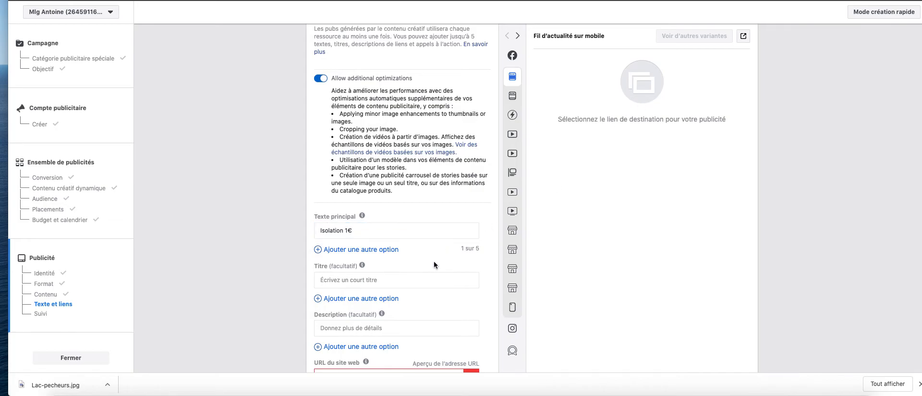
# - Enter "Isolation 1€" as the ad's title
pyautogui.scroll(2, 556, 197)
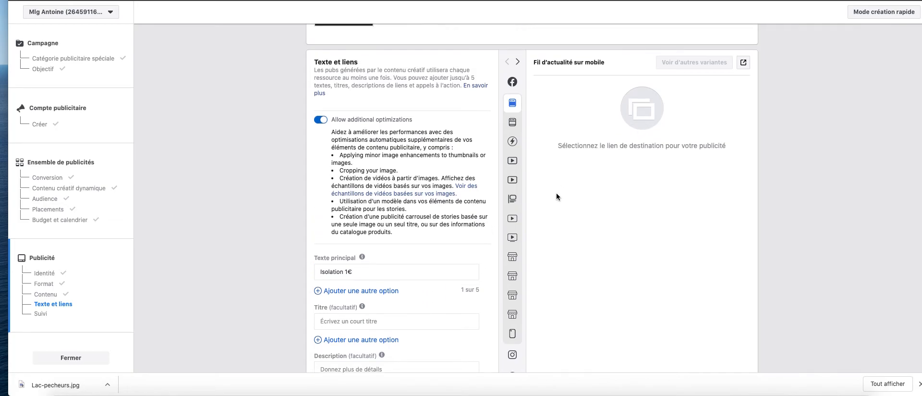
pyautogui.scroll(-1, 557, 197)
pyautogui.scroll(-4, 556, 195)
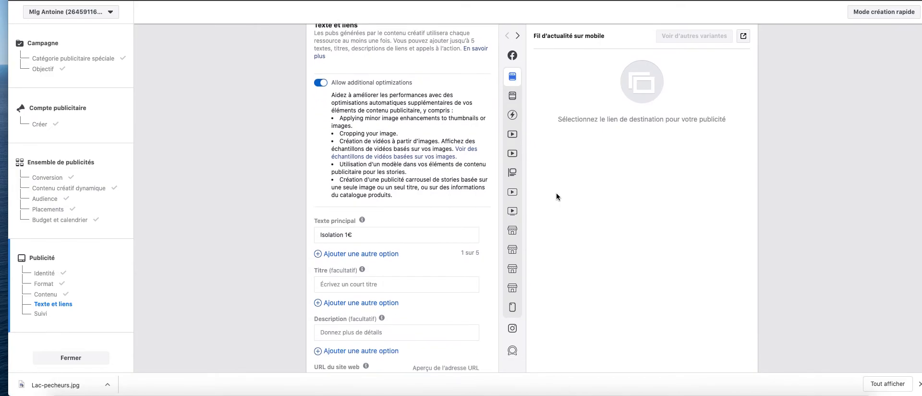
pyautogui.click(350, 138)
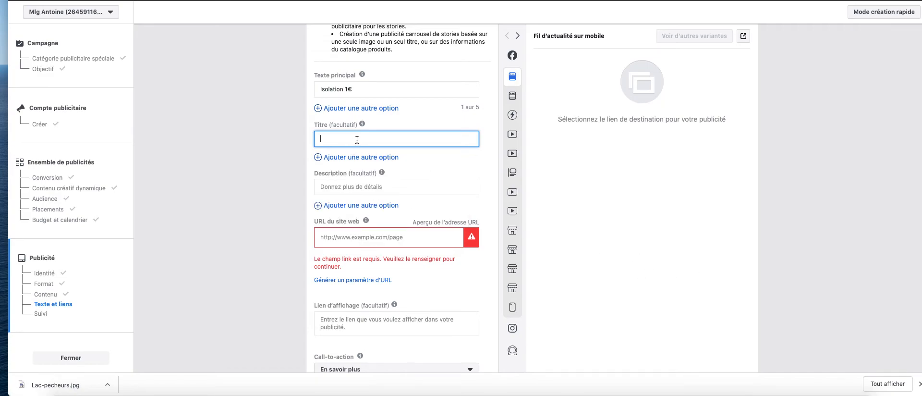
pyautogui.write('Is')
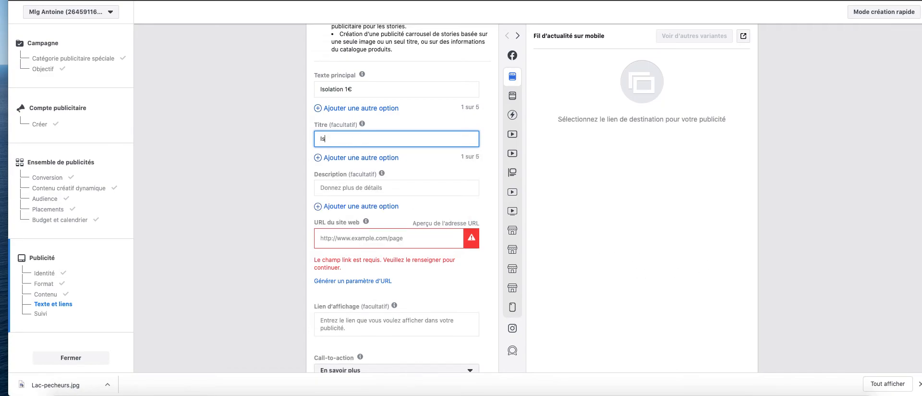
pyautogui.write('olation 1€')
pyautogui.click(425, 158)
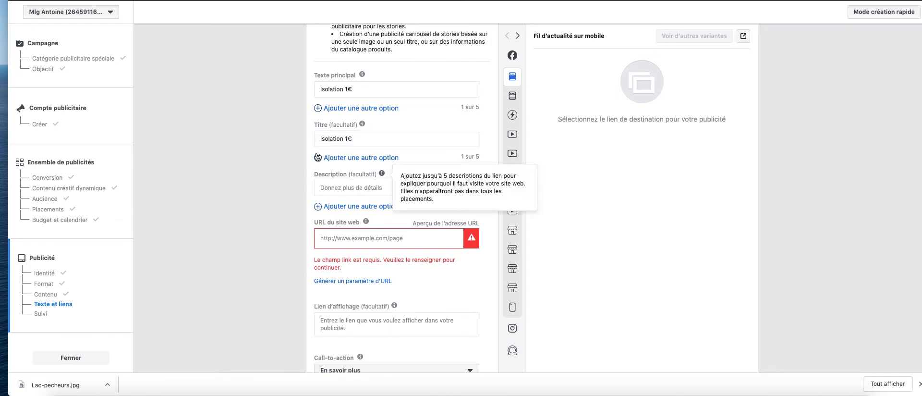
pyautogui.click(344, 139)
pyautogui.tripleClick(344, 139)
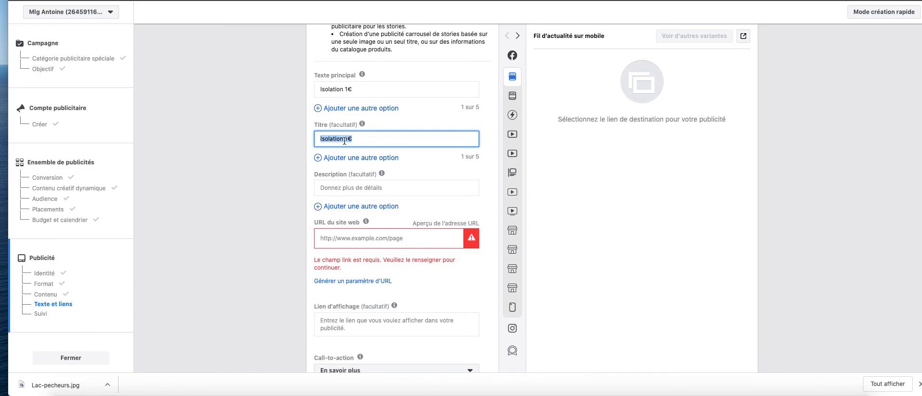
pyautogui.click(370, 182)
pyautogui.scroll(-1, 370, 178)
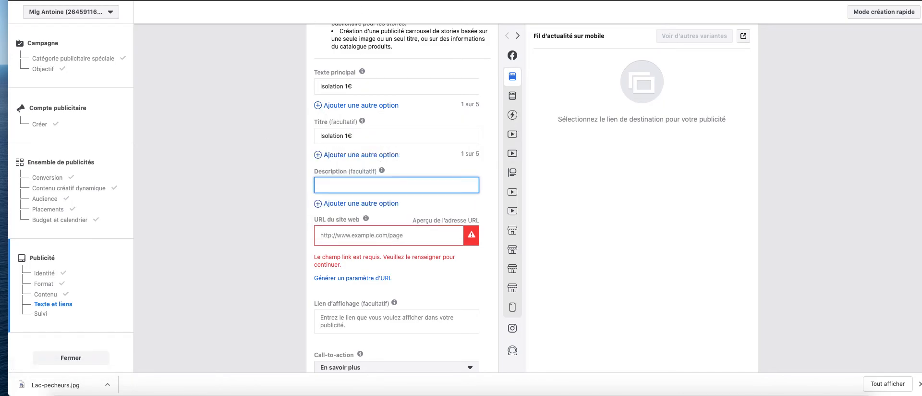
pyautogui.hotkey('ctrl', 'Tab')
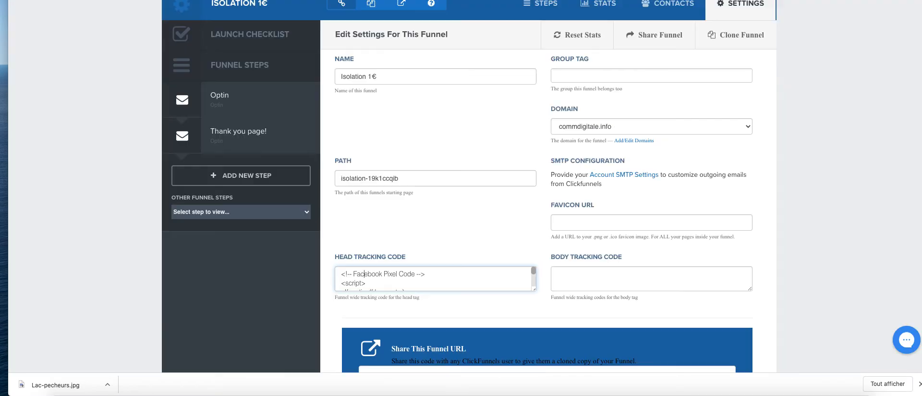
pyautogui.hotkey('ctrl', 'Tab')
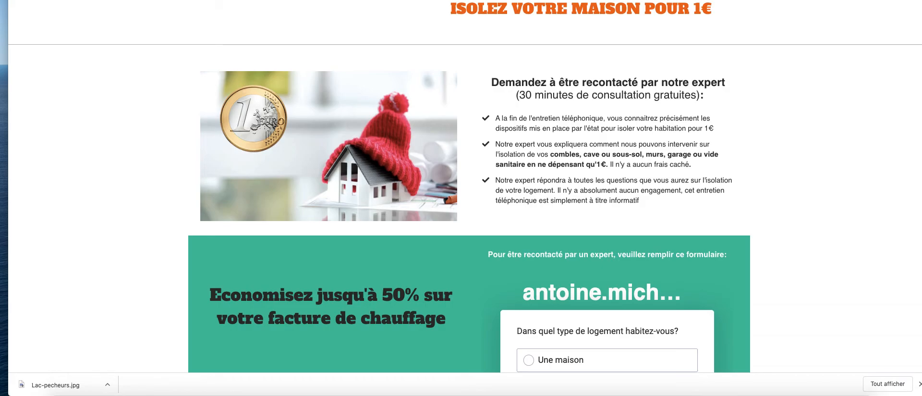
pyautogui.hotkey('ctrl', 'Tab')
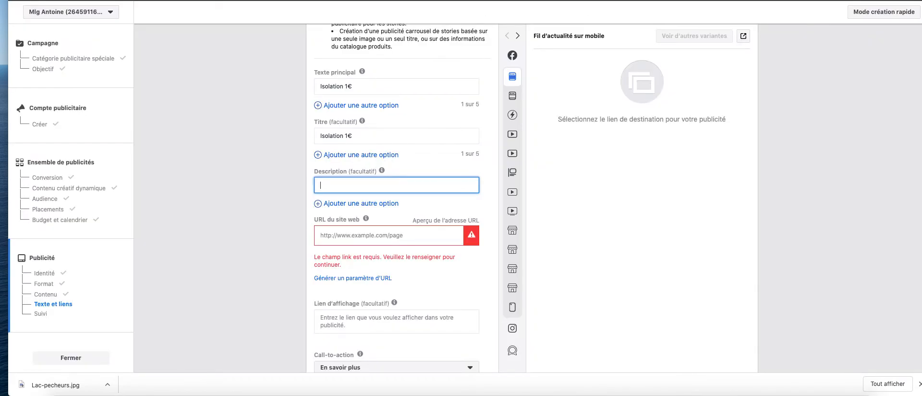
pyautogui.click(469, 200)
pyautogui.click(359, 236)
pyautogui.press('super+v')
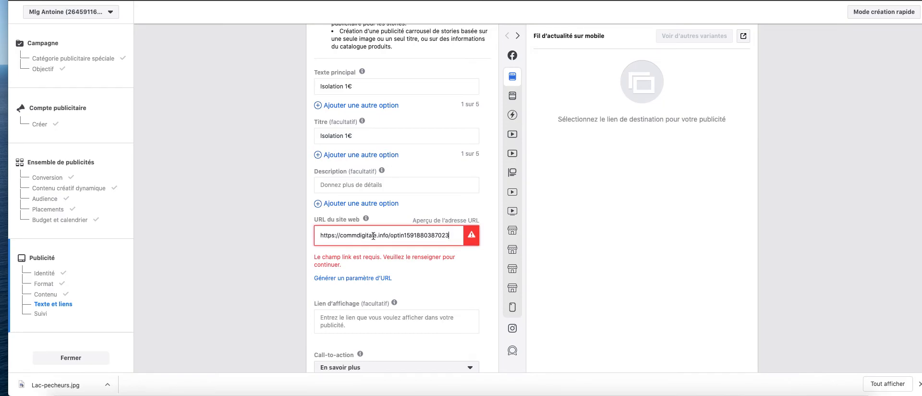
pyautogui.click(279, 208)
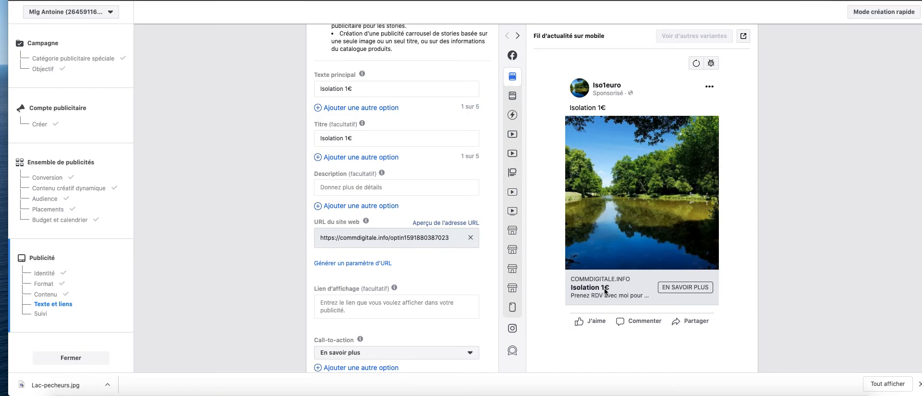
# - Enter "iso1" as the ad's description
pyautogui.click(383, 189)
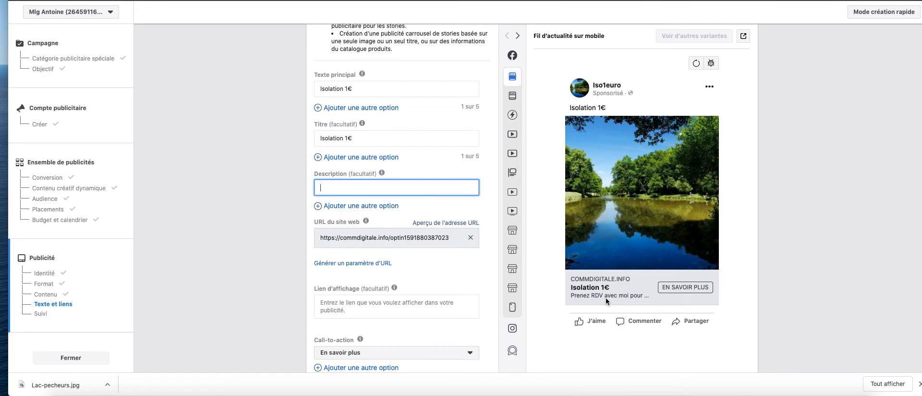
pyautogui.write('iso1')
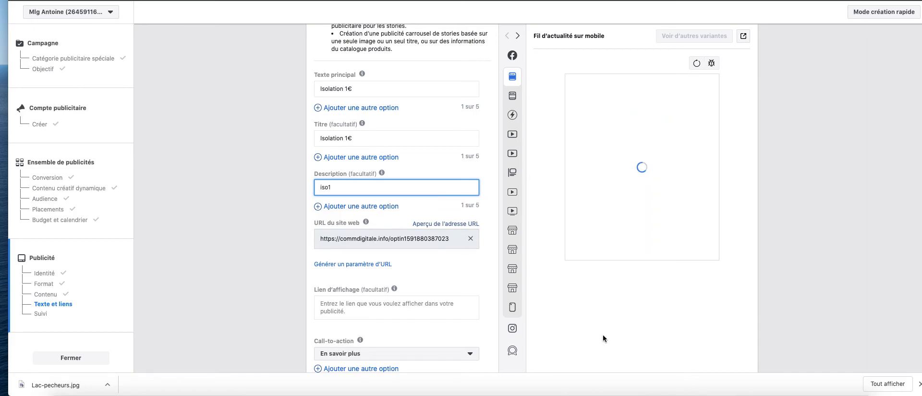
pyautogui.click(411, 225)
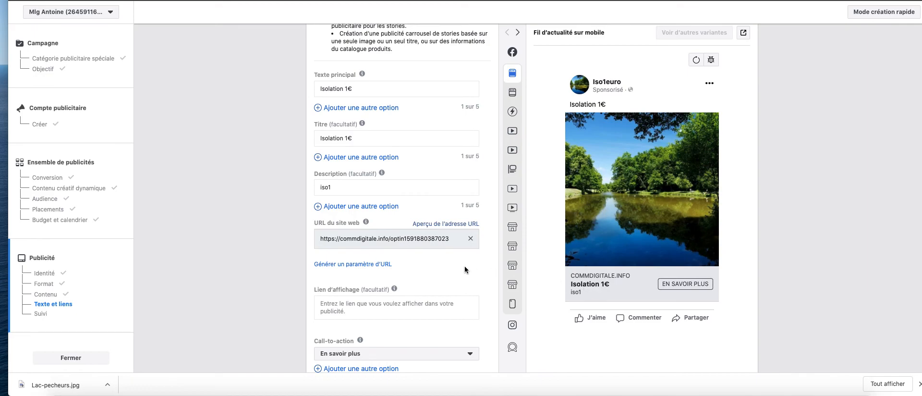
# - Try to confirm the campaign, and cancel the payment method setup
pyautogui.scroll(-2, 438, 263)
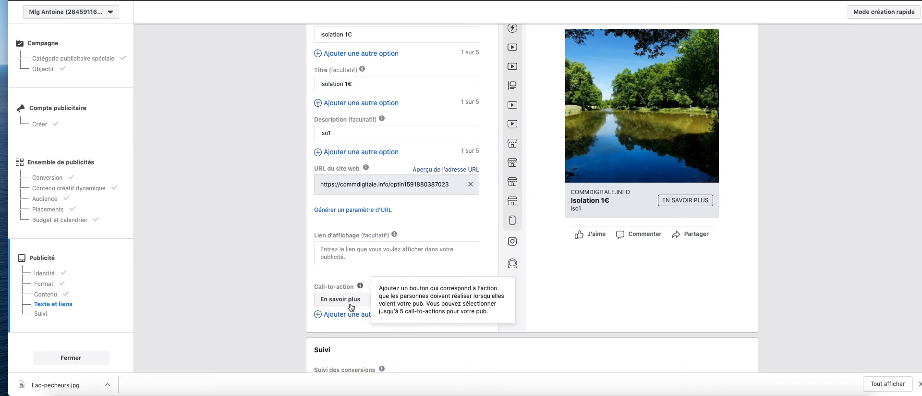
pyautogui.scroll(2, 434, 257)
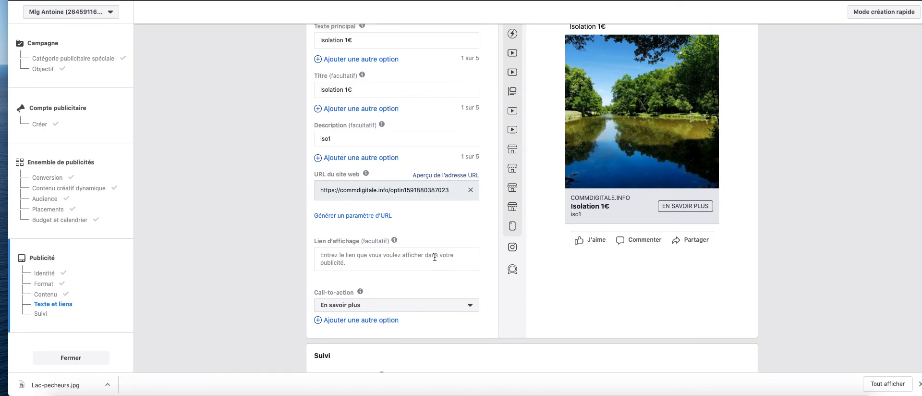
pyautogui.scroll(-10, 434, 256)
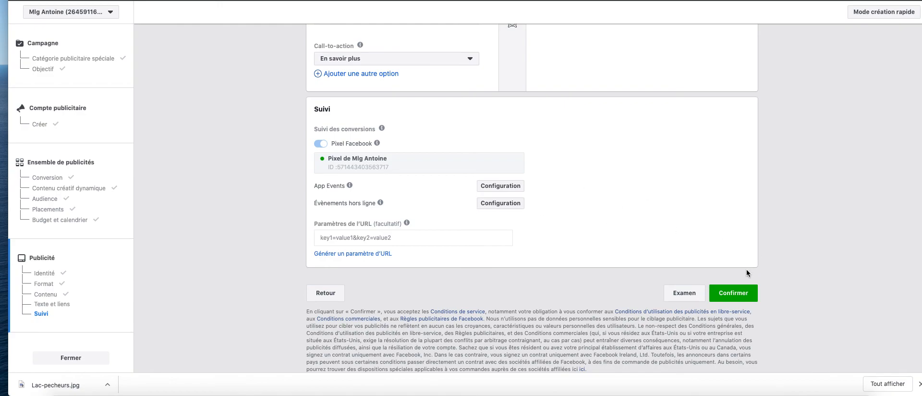
pyautogui.click(728, 295)
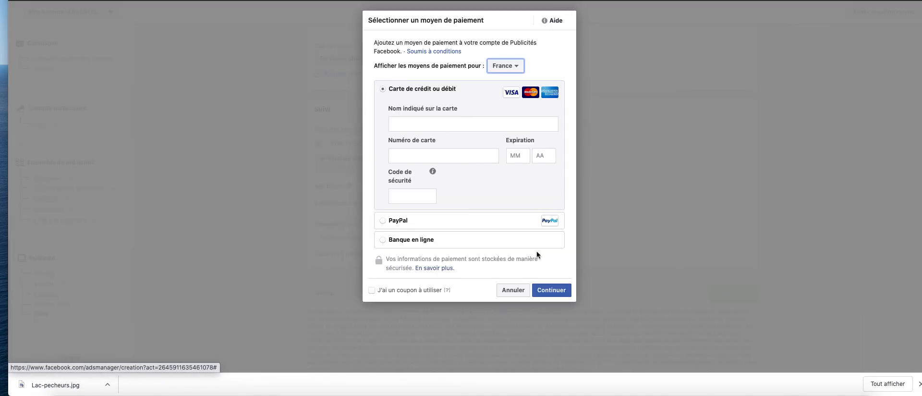
pyautogui.click(511, 291)
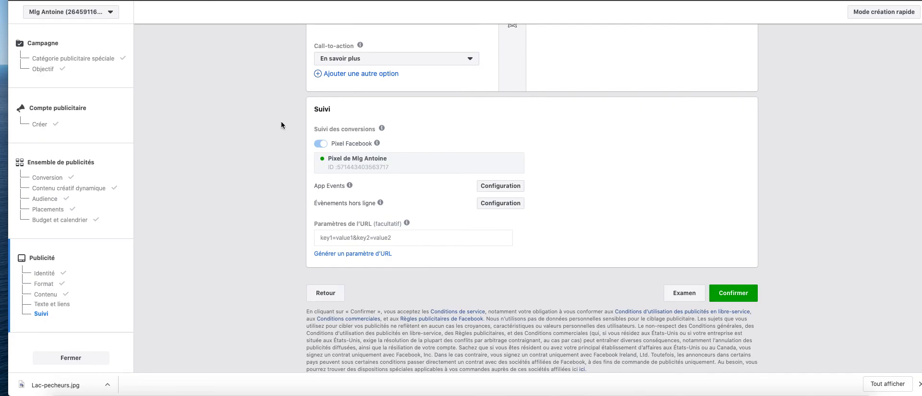
# - Leave the campaign creation for the ads manager, discarding the unsaved changes
pyautogui.scroll(8, 433, 153)
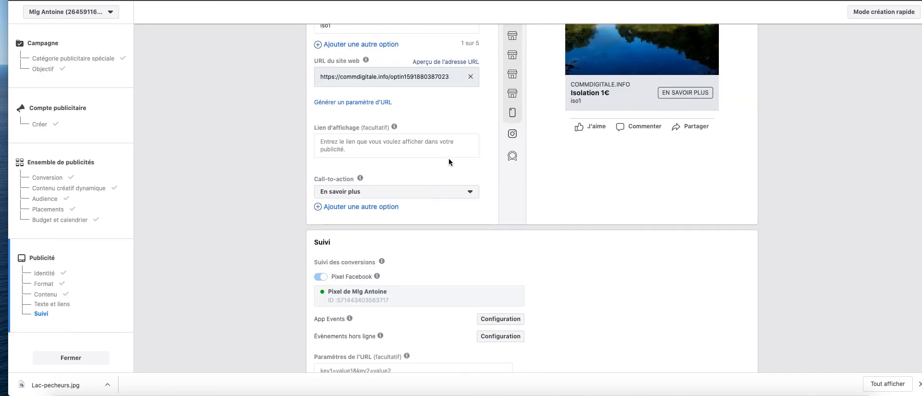
pyautogui.scroll(5, 426, 150)
pyautogui.moveTo(110, 2)
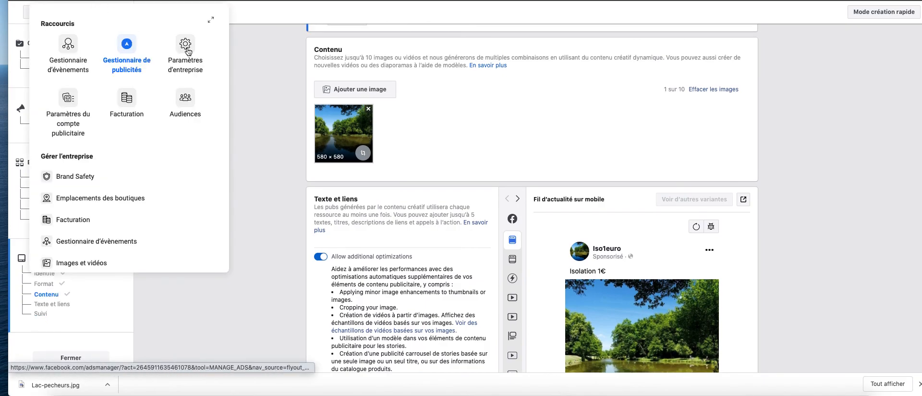
pyautogui.click(126, 49)
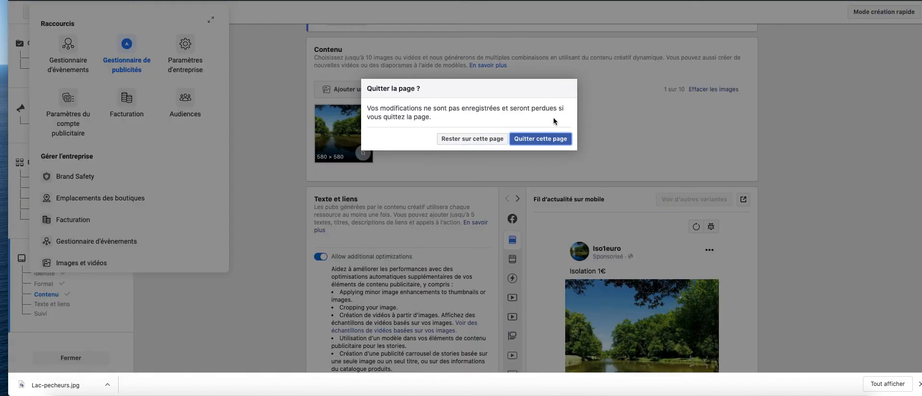
pyautogui.click(552, 142)
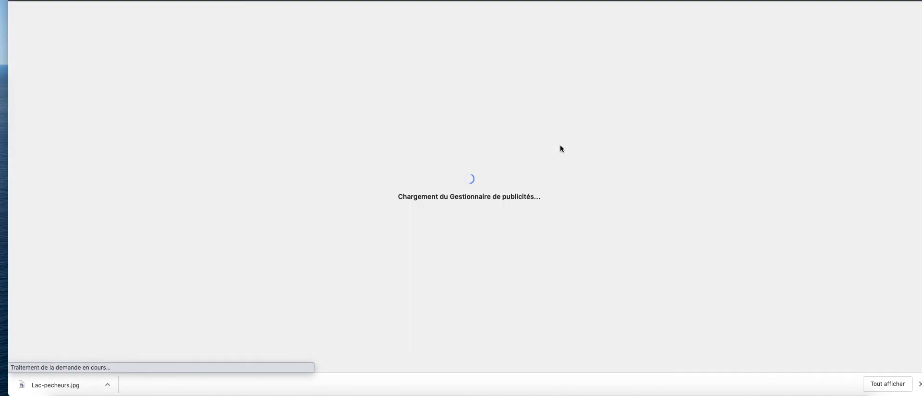